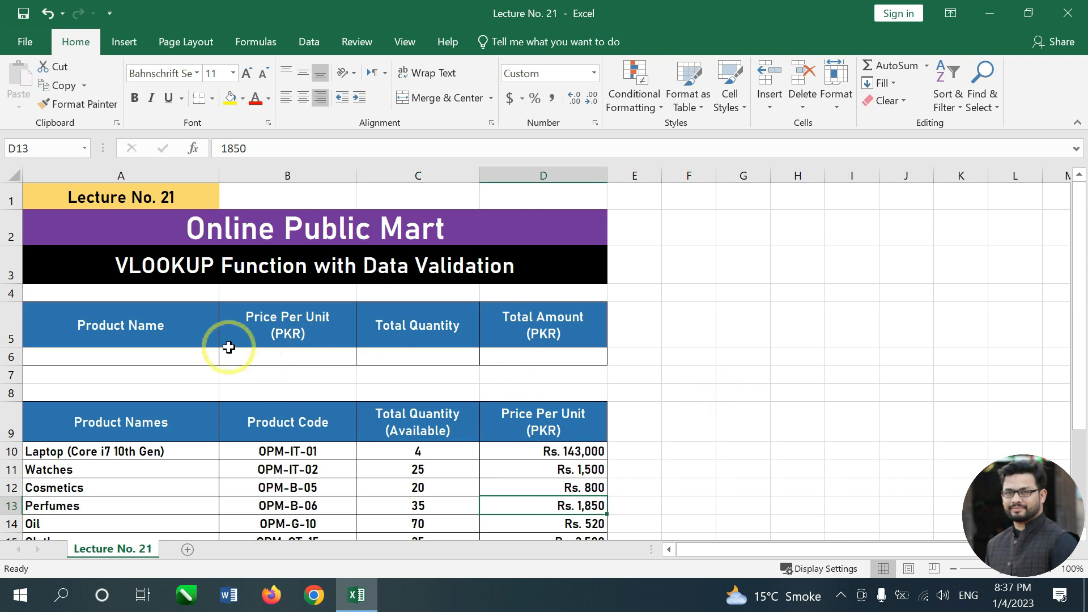
# - Add list data validation to cell A6 under Product Name, using the product names in =$A$10:$A$25 as the source
pyautogui.click(143, 359)
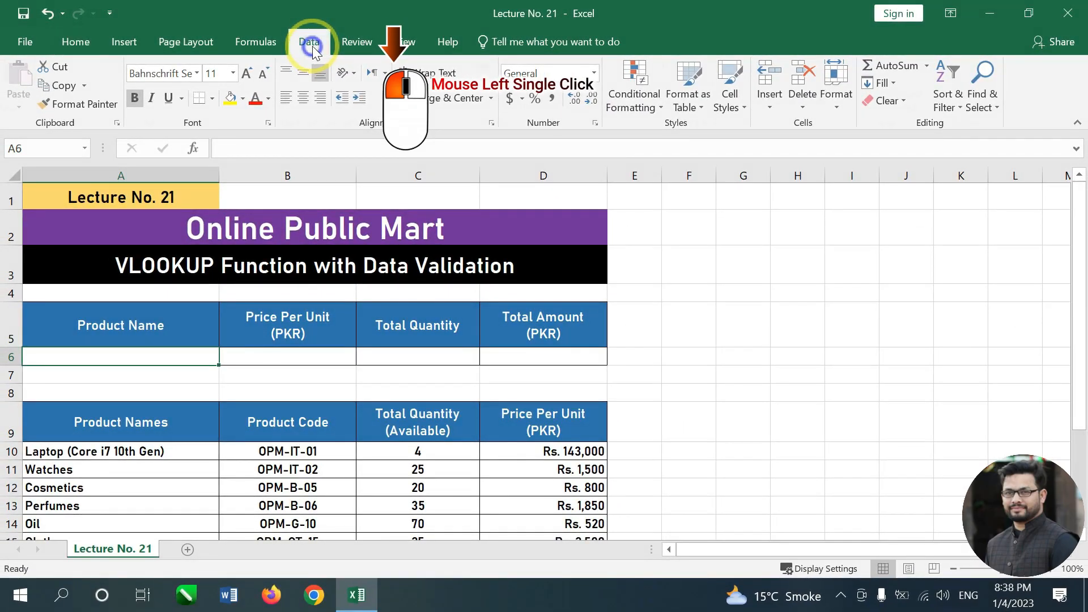
pyautogui.click(310, 44)
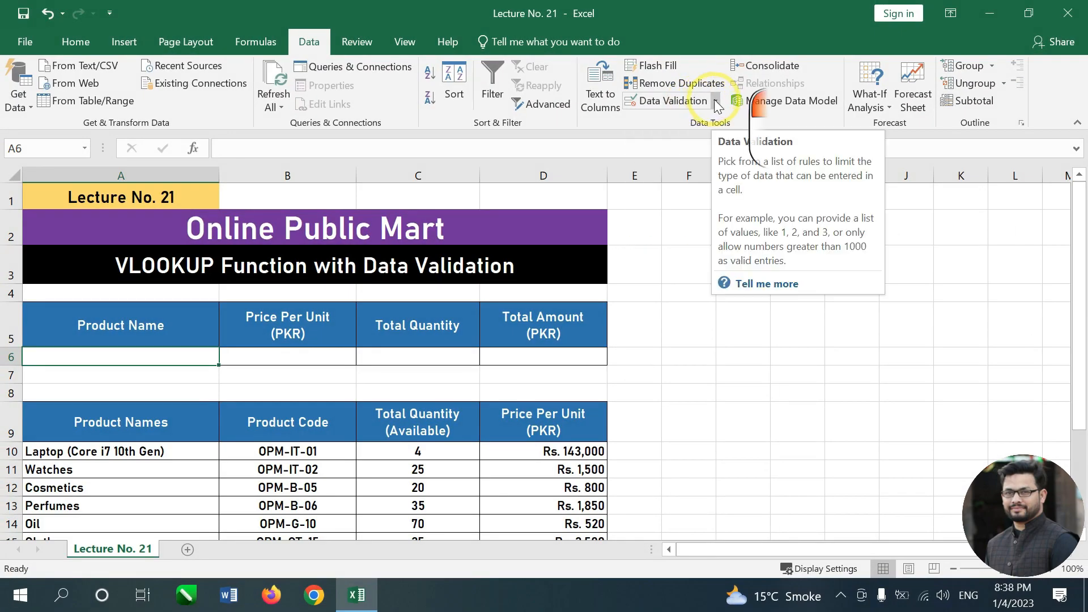
pyautogui.click(716, 102)
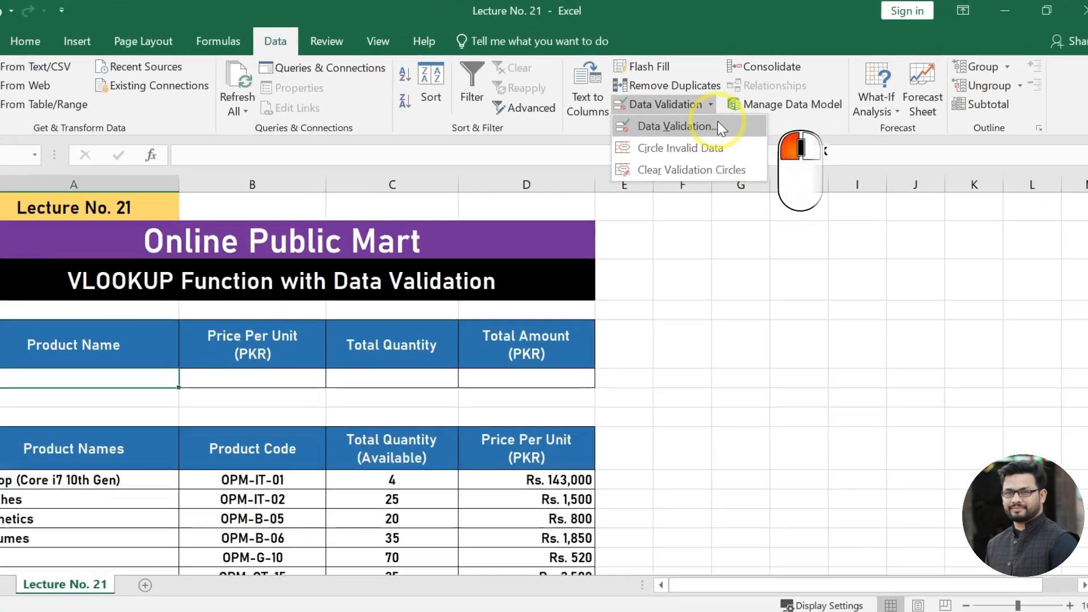
pyautogui.click(548, 311)
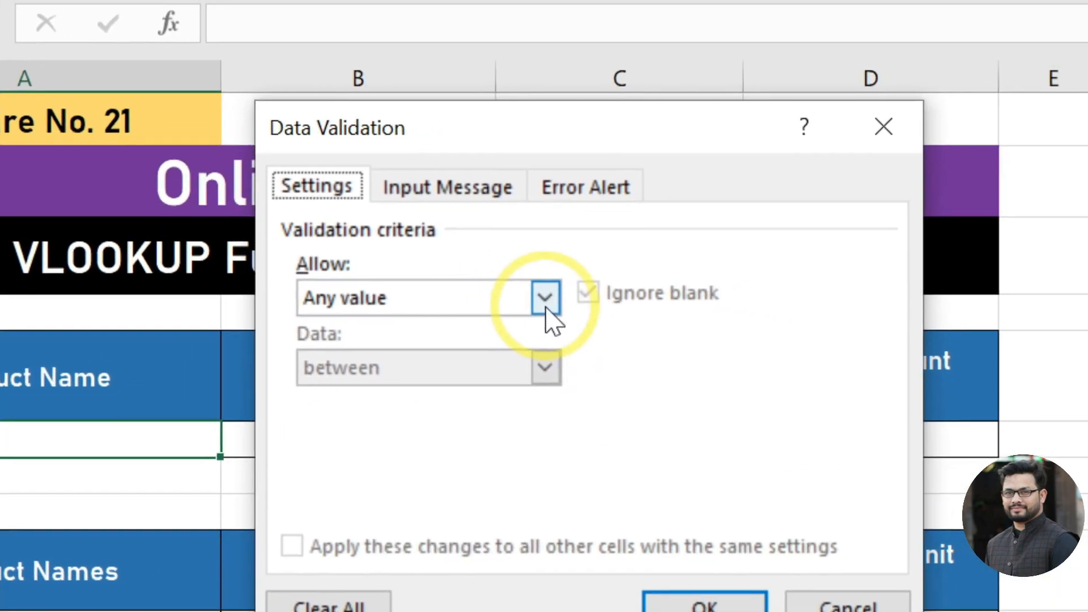
pyautogui.click(545, 299)
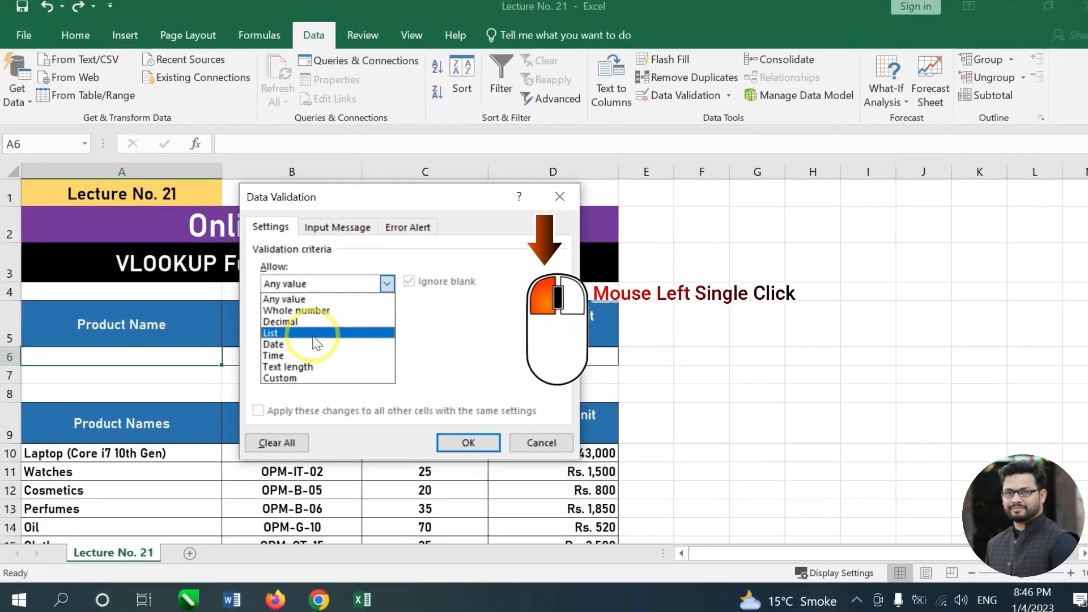
pyautogui.click(313, 334)
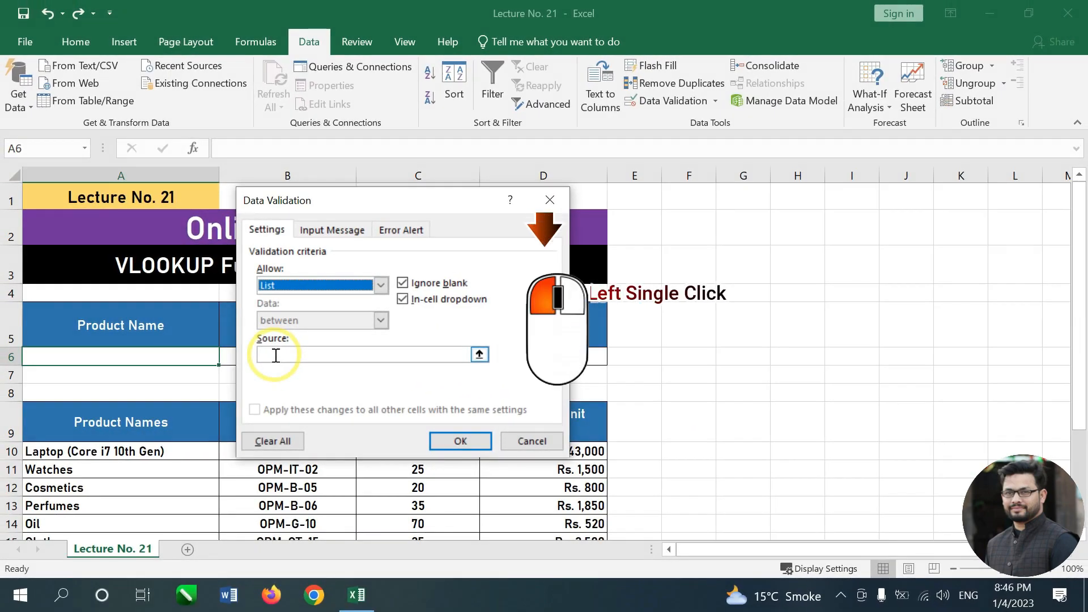
pyautogui.click(277, 355)
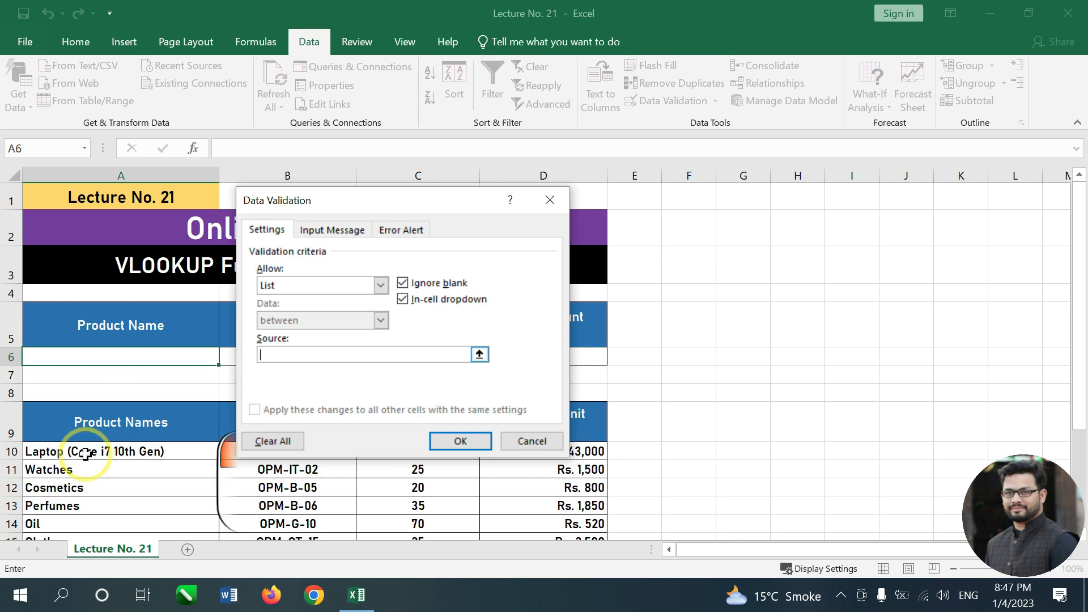
pyautogui.moveTo(85, 454)
pyautogui.mouseDown()
pyautogui.moveTo(75, 608)
pyautogui.moveTo(75, 466)
pyautogui.mouseUp()
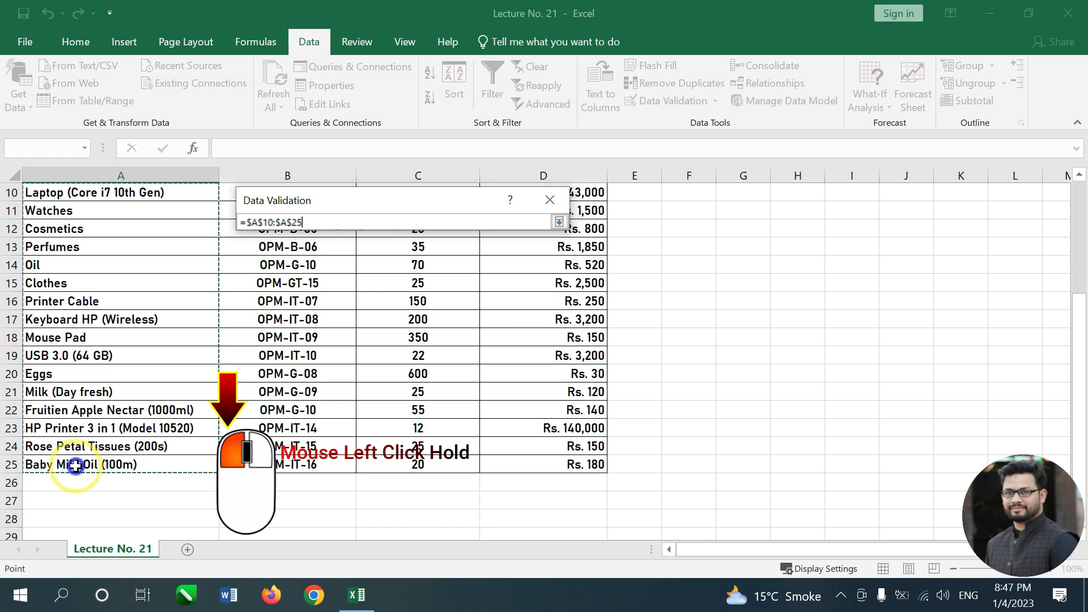
pyautogui.moveTo(76, 466); pyautogui.dragTo(75, 466)
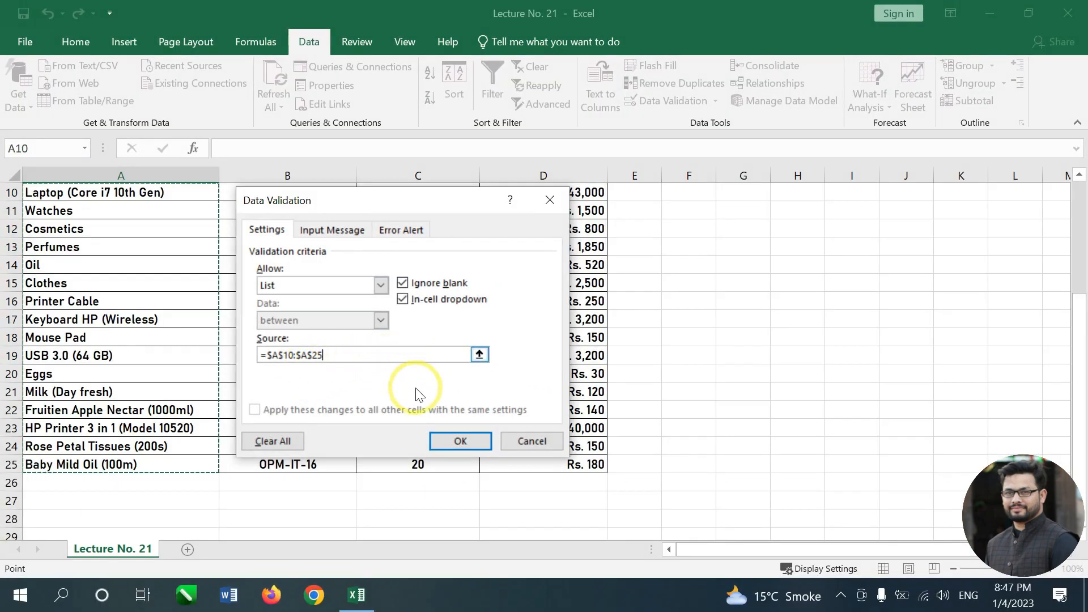
pyautogui.click(464, 449)
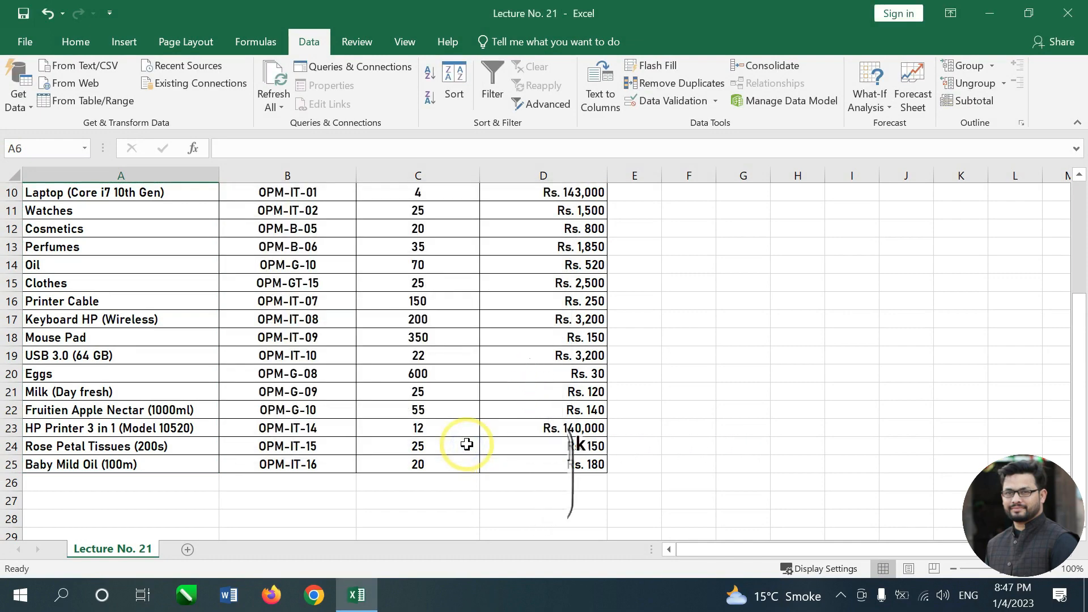
# - Try the product drop-down in cell A6 by choosing Clothes, and then switch the selection to Mouse Pad
pyautogui.scroll(3, 475, 372)
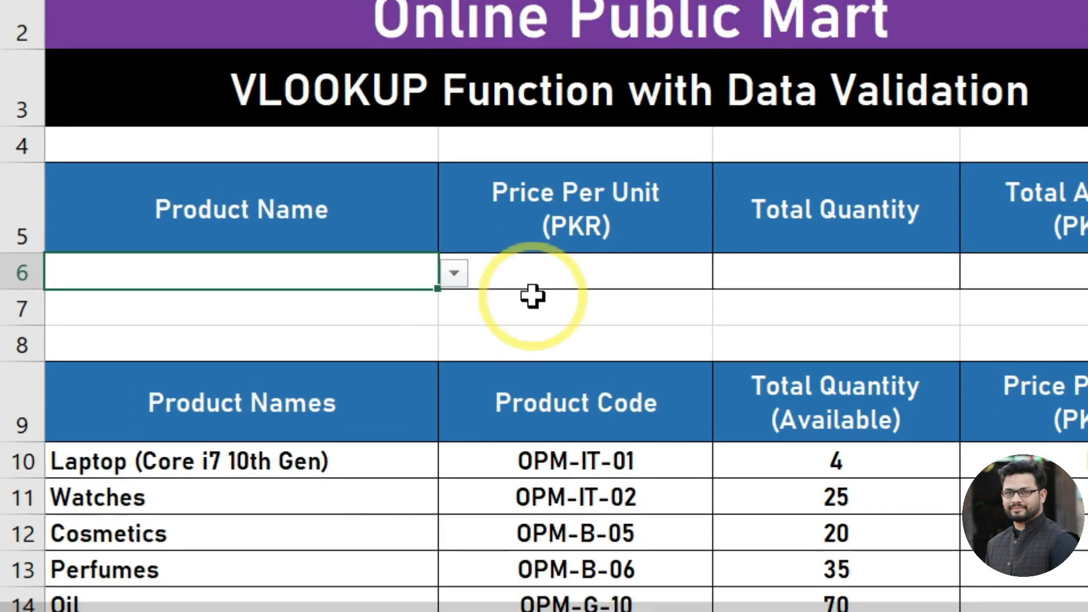
pyautogui.click(227, 359)
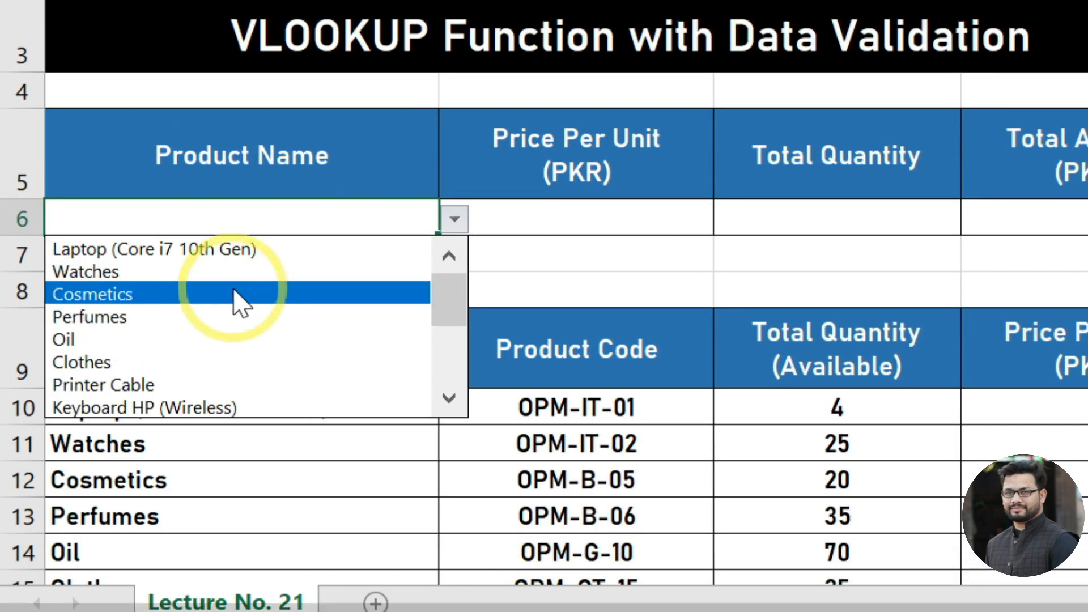
pyautogui.click(227, 239)
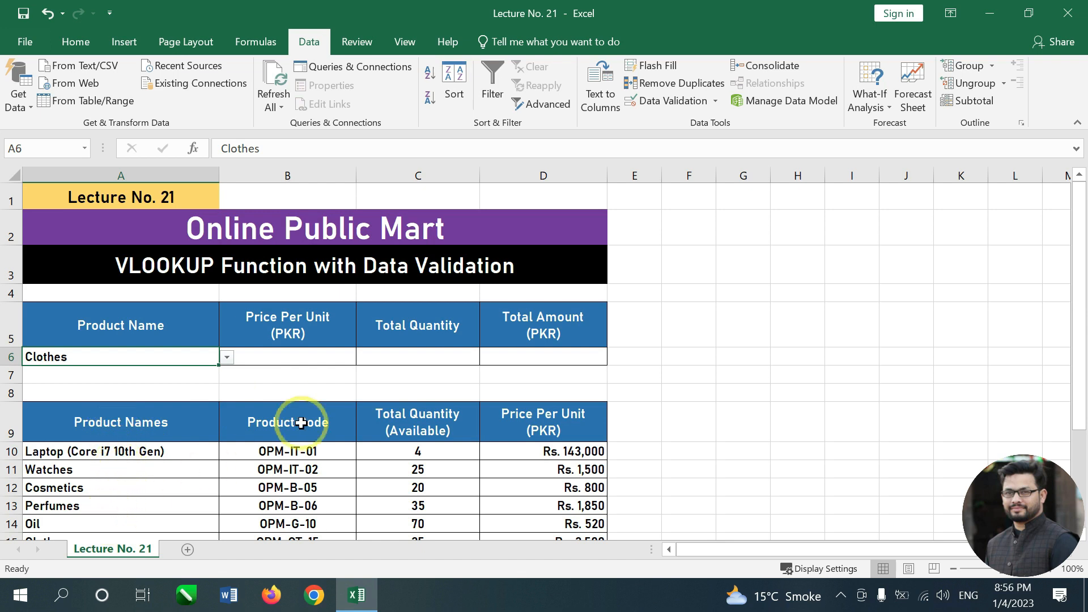
pyautogui.click(227, 357)
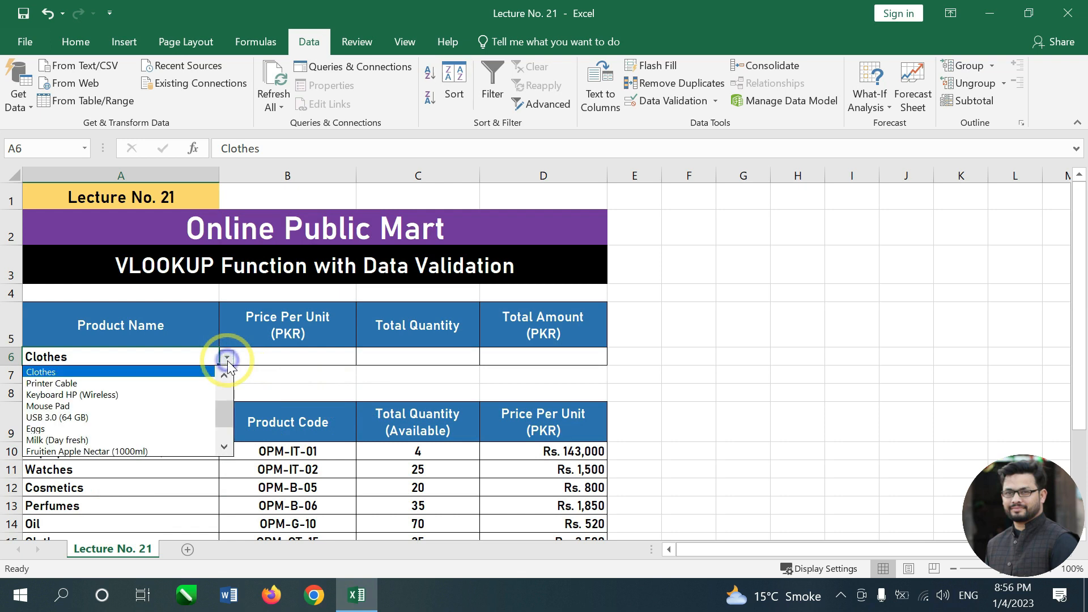
pyautogui.click(164, 406)
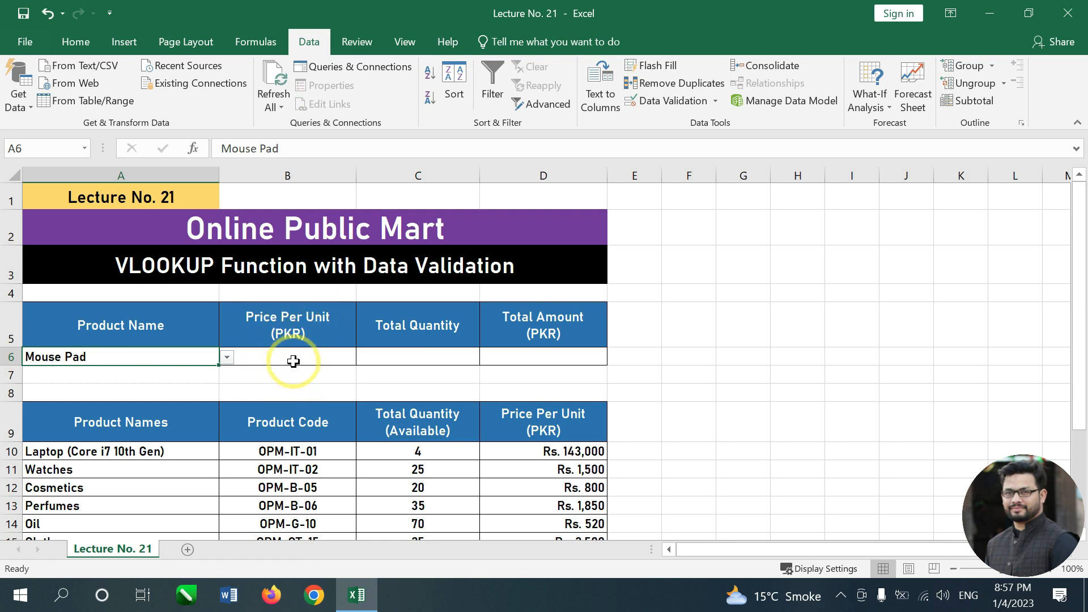
# - Start a VLOOKUP formula in cell B6 with A6 as the lookup value and A10:D25 as the table array
pyautogui.click(294, 368)
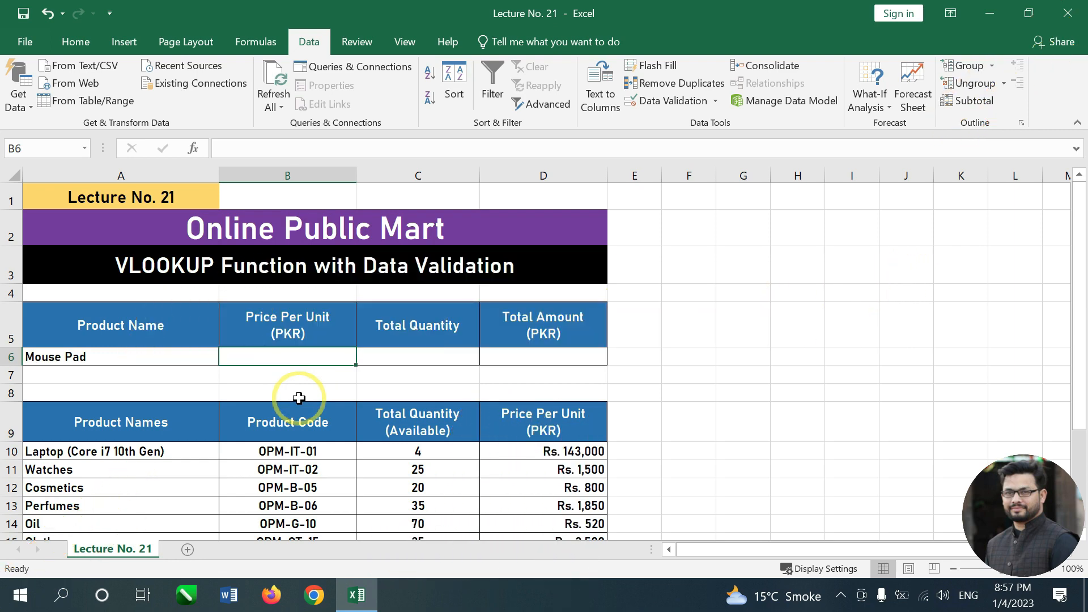
pyautogui.write('=')
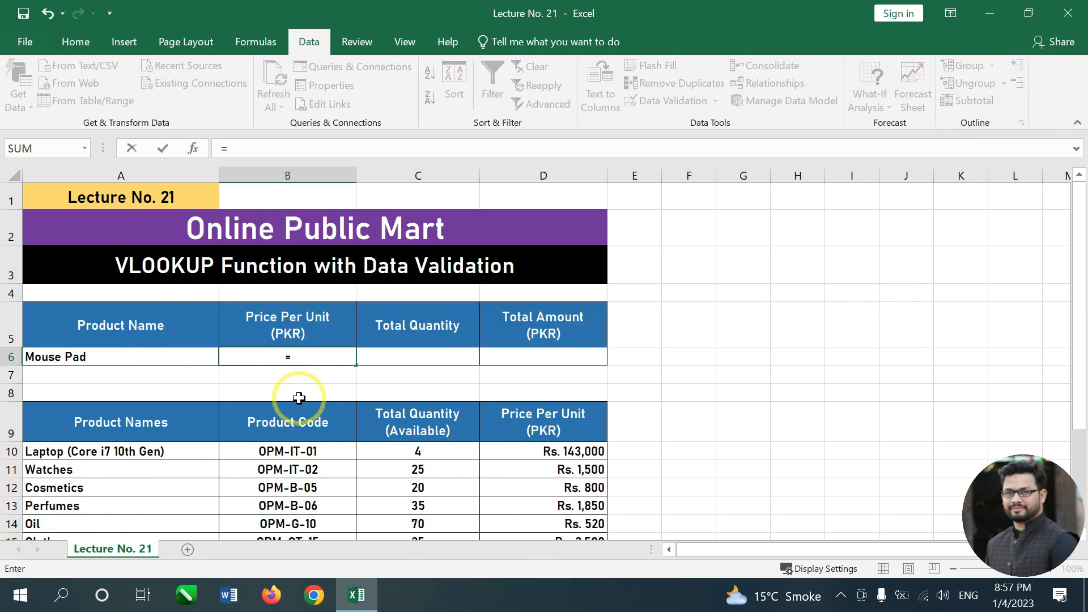
pyautogui.write('vlookup')
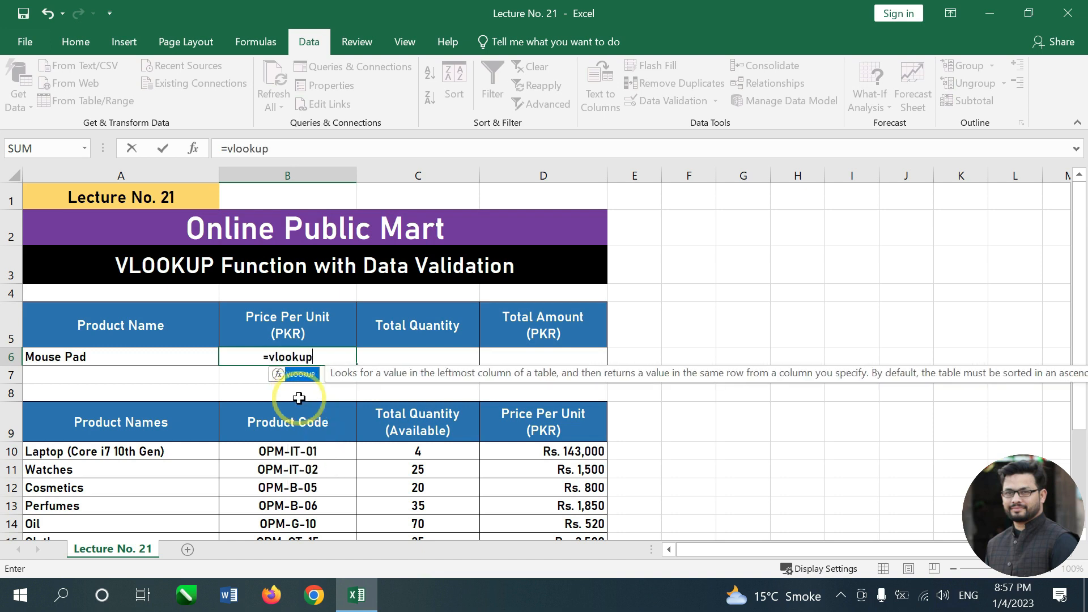
pyautogui.press('Tab')
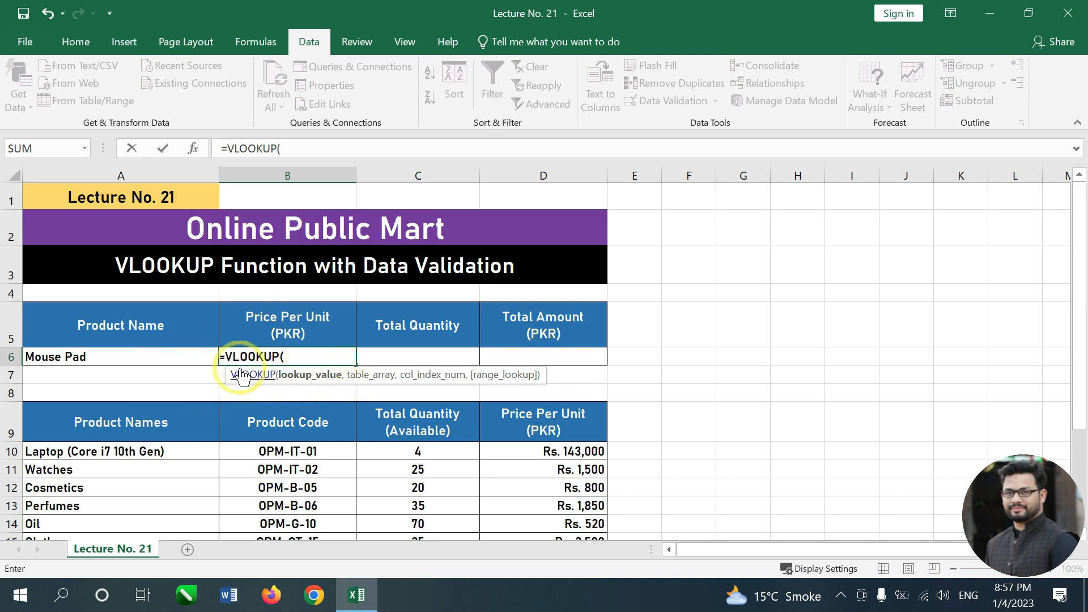
pyautogui.click(104, 358)
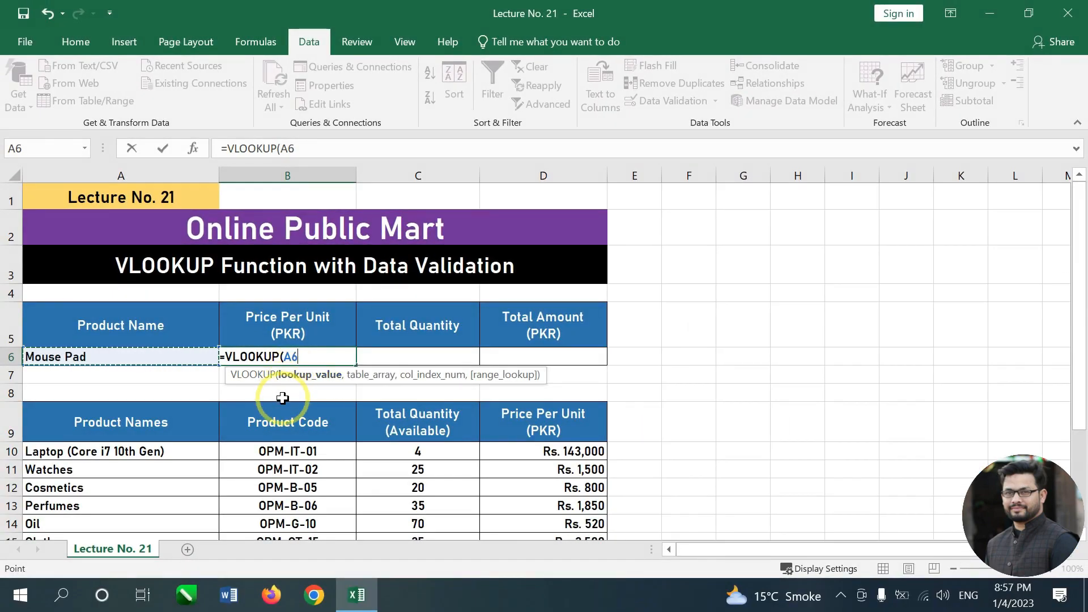
pyautogui.write(',')
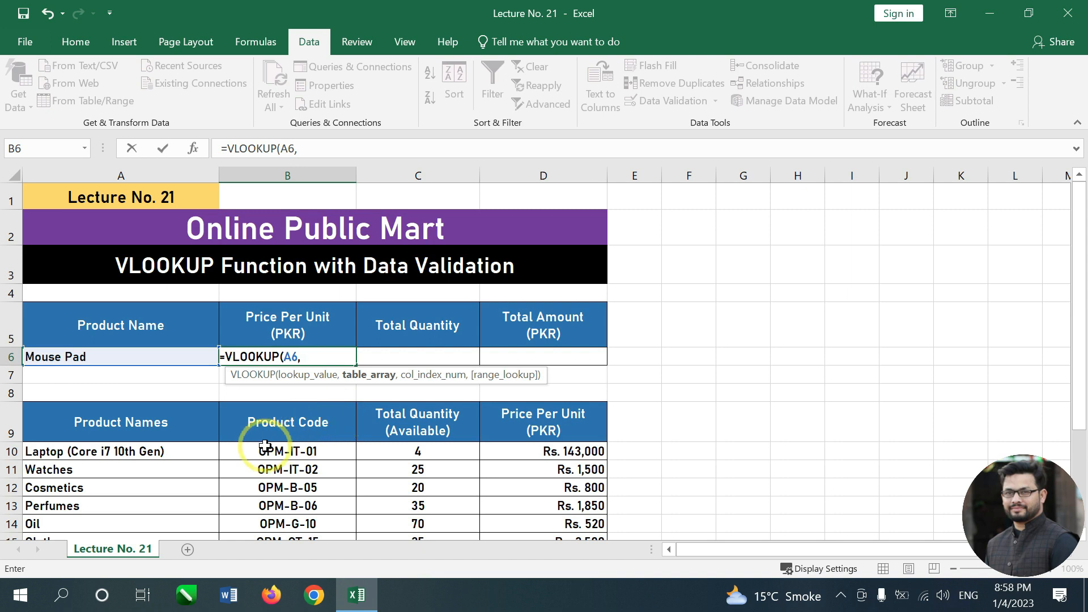
pyautogui.click(49, 457)
pyautogui.moveTo(51, 457); pyautogui.dragTo(519, 503)
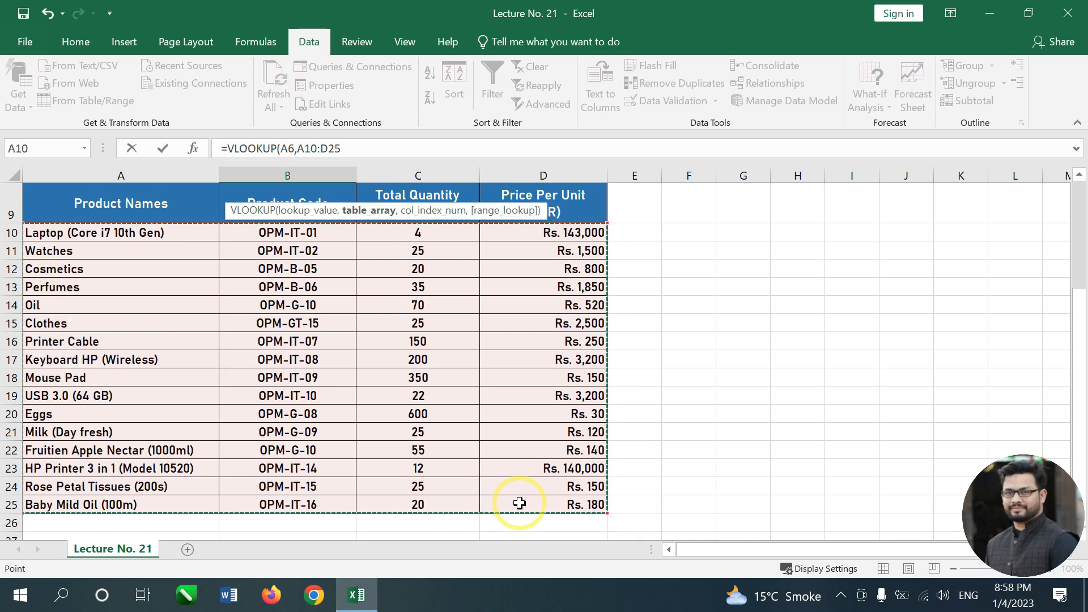
pyautogui.scroll(3, 517, 503)
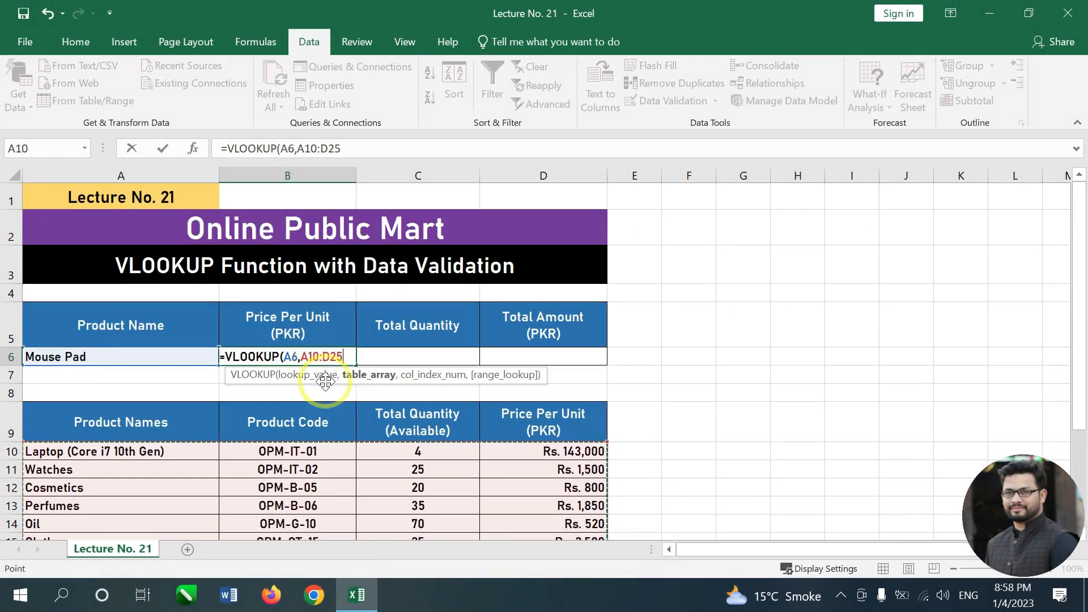
# - Complete the VLOOKUP formula in B6 with column index 4 and FALSE for an exact match
pyautogui.write(',4')
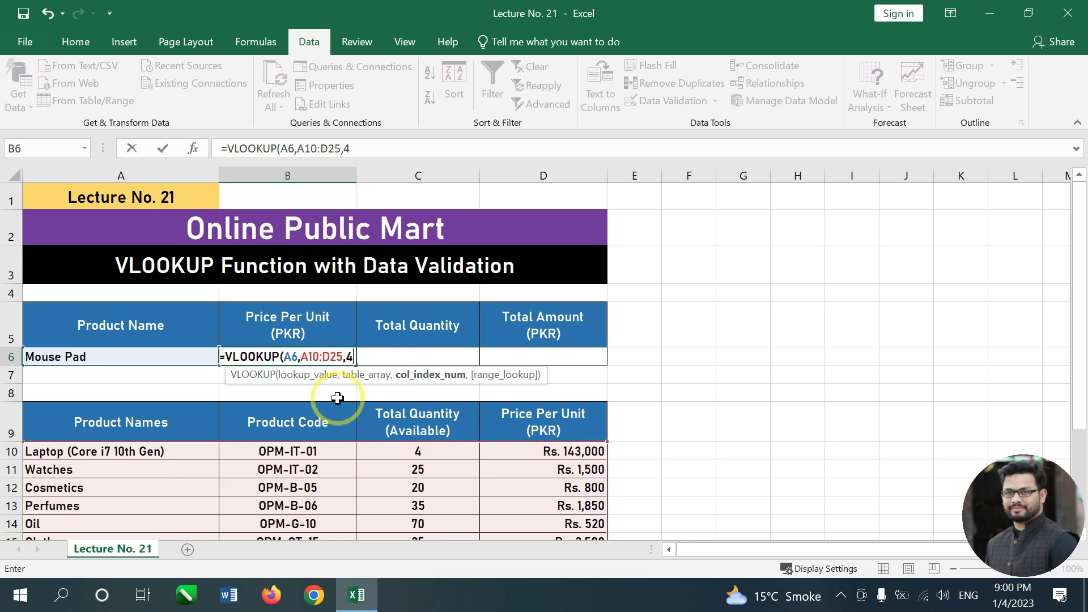
pyautogui.write(',')
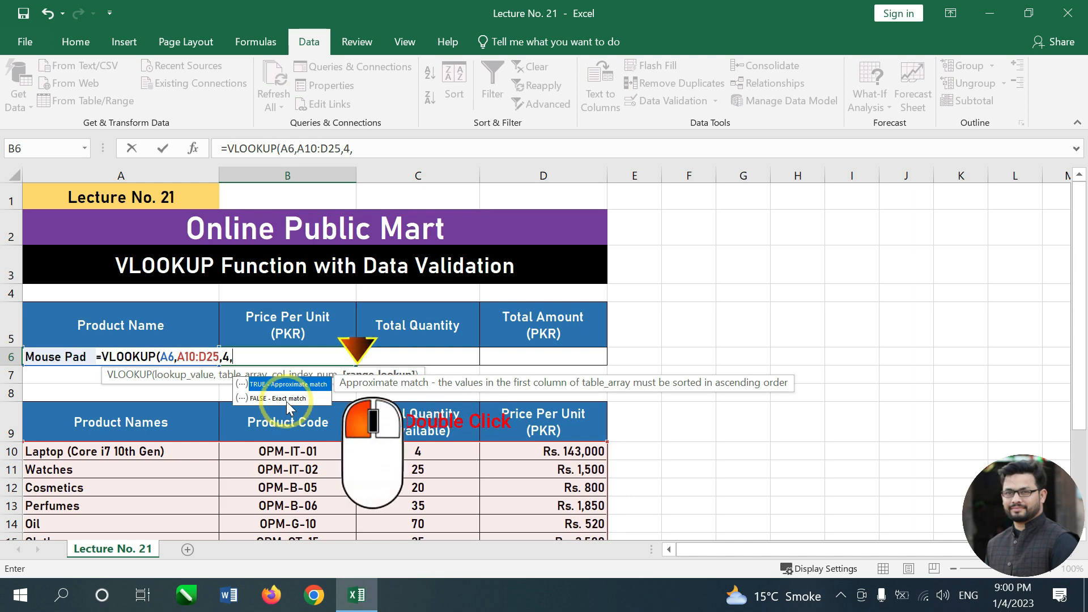
pyautogui.doubleClick(287, 398)
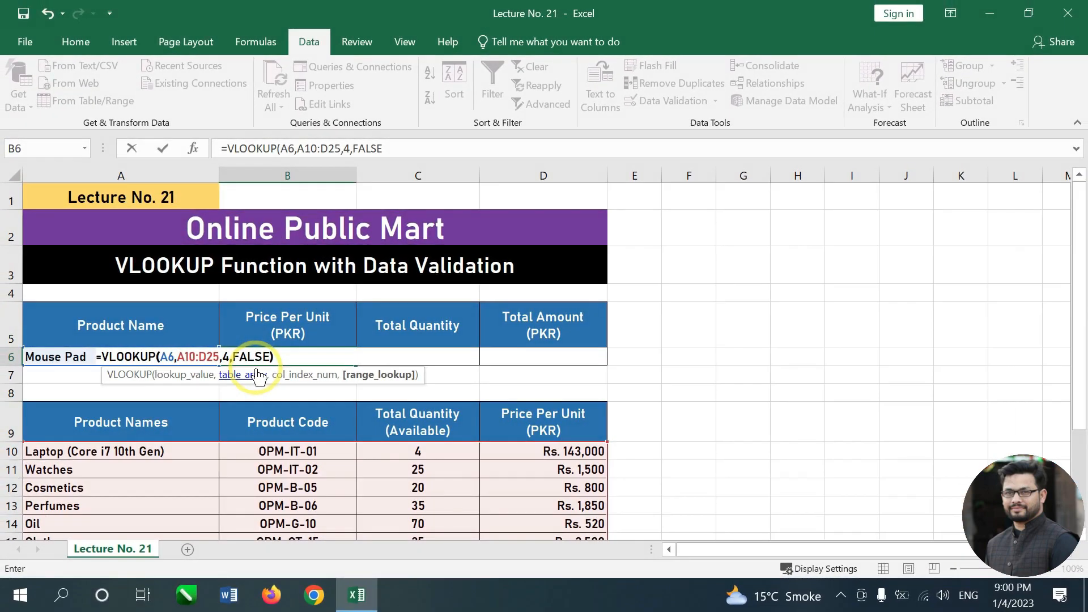
pyautogui.write(')')
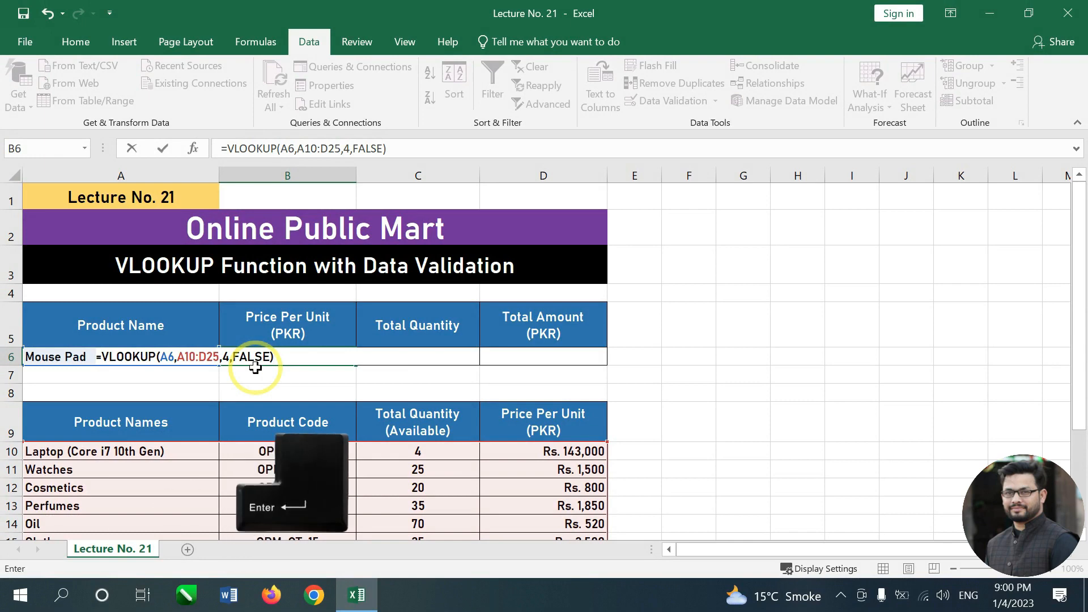
pyautogui.press('Return')
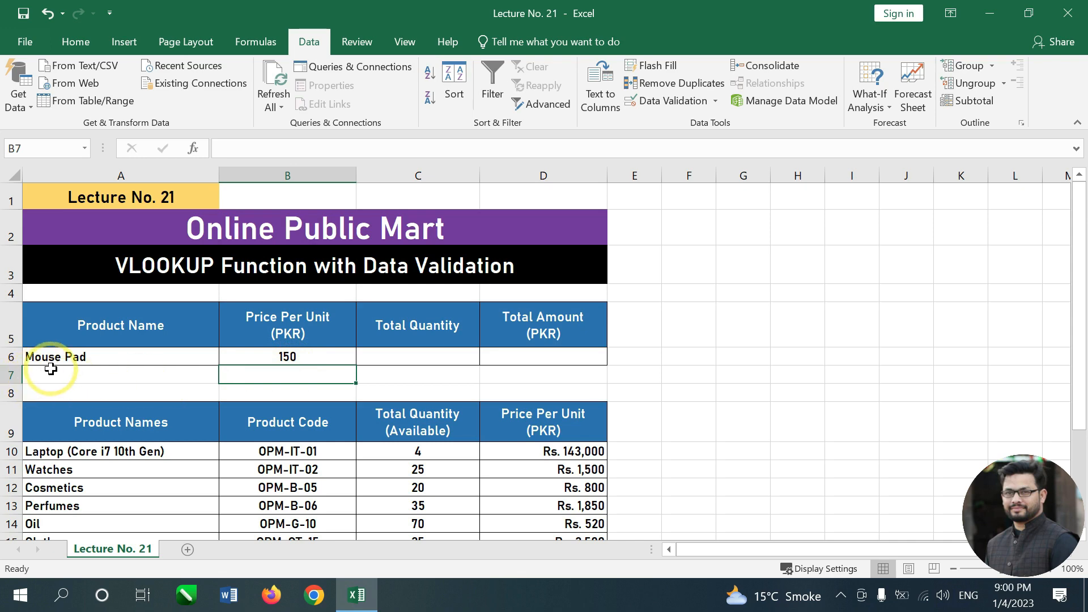
# - Check the looked-up unit price against the Mouse Pad row of the product table
pyautogui.scroll(-2, 82, 466)
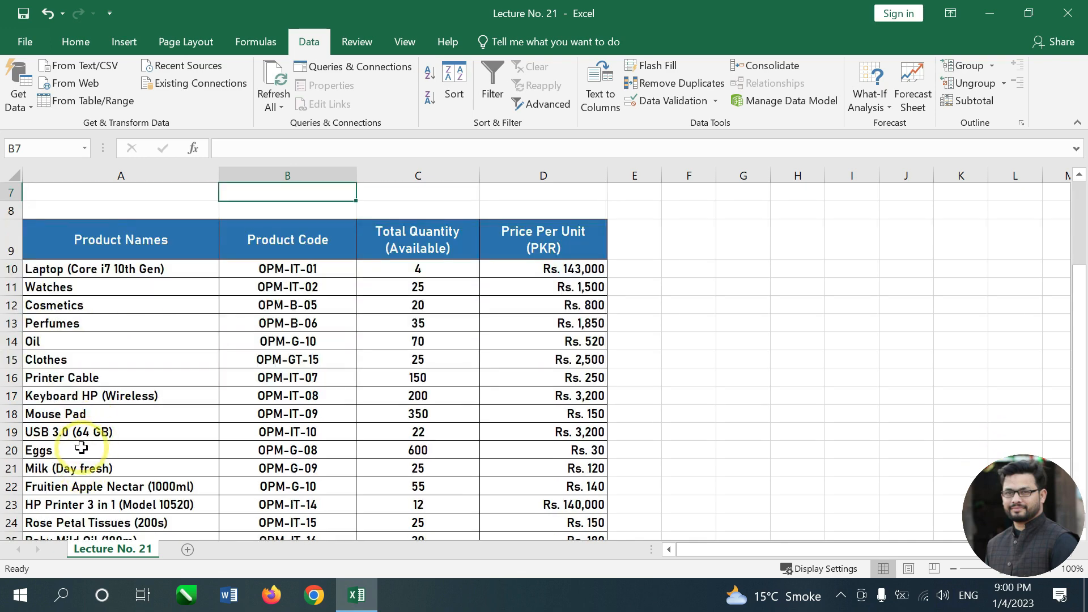
pyautogui.moveTo(73, 413); pyautogui.dragTo(595, 419)
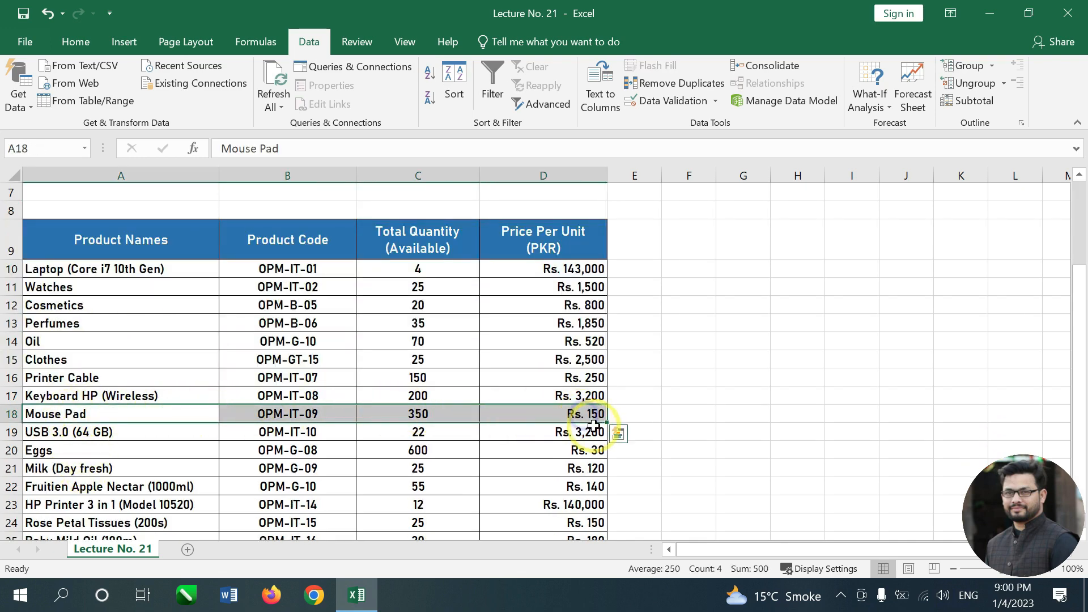
pyautogui.scroll(2, 573, 442)
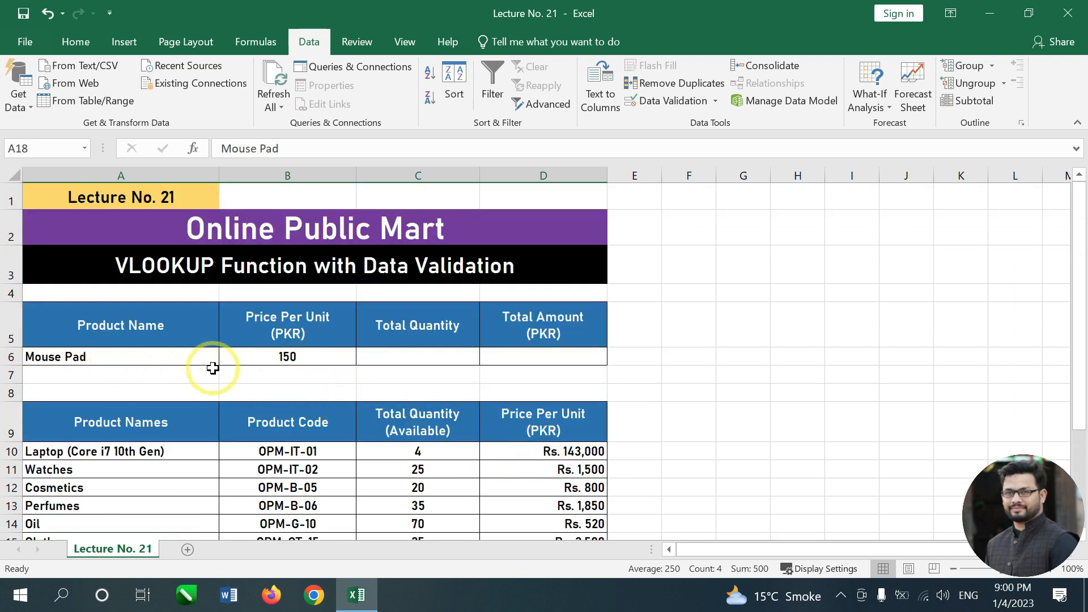
# - Enter 5 as the Total Quantity in cell C6
pyautogui.click(419, 361)
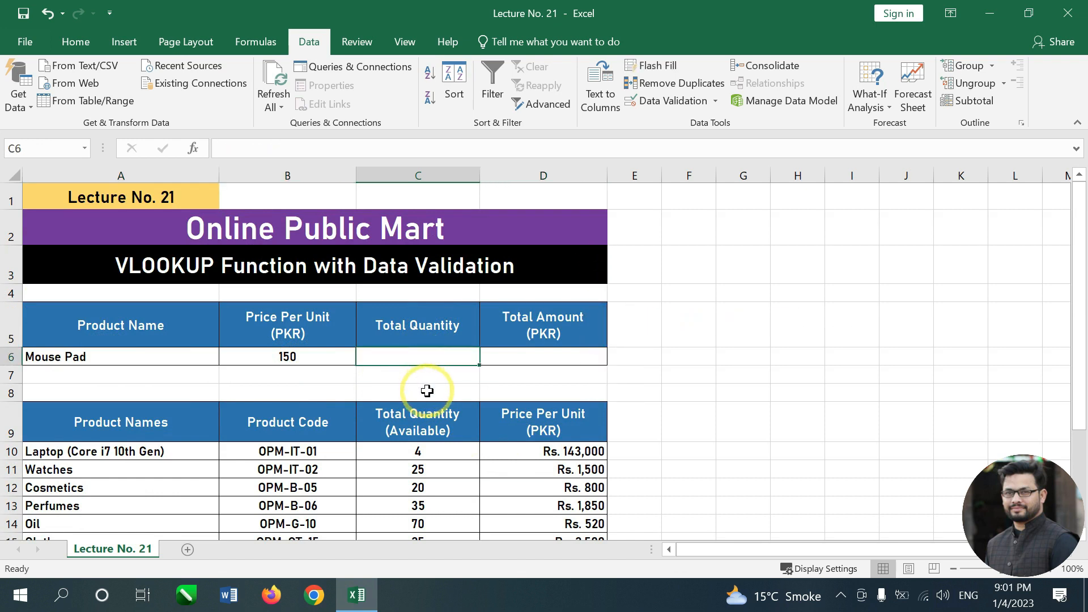
pyautogui.write('5')
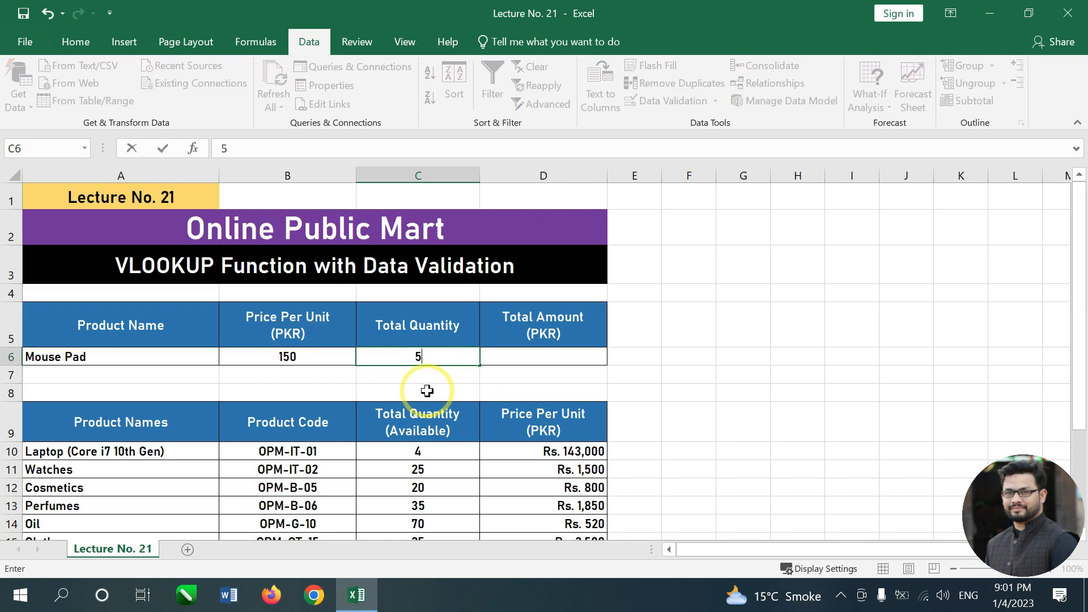
# - Enter the formula =B6*C6 in cell D6 to calculate the Total Amount from unit price and quantity
pyautogui.click(517, 362)
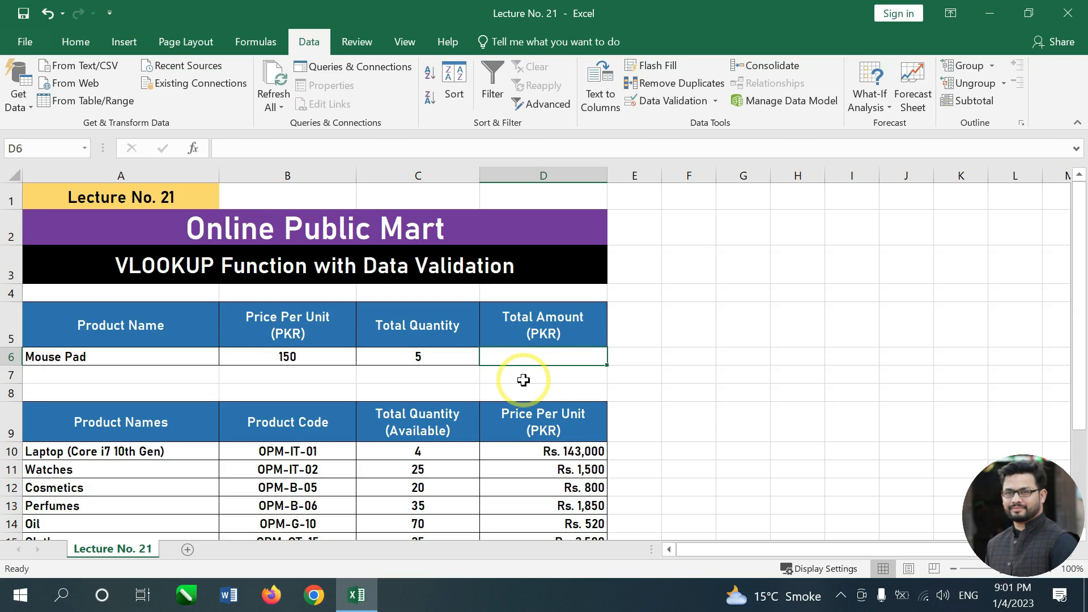
pyautogui.write('=')
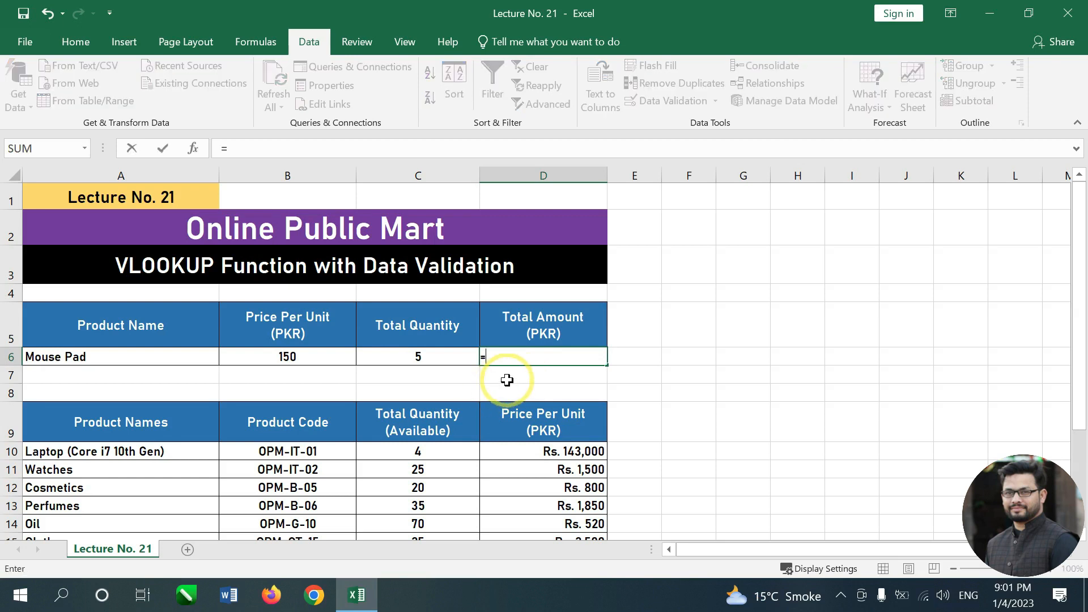
pyautogui.click(308, 362)
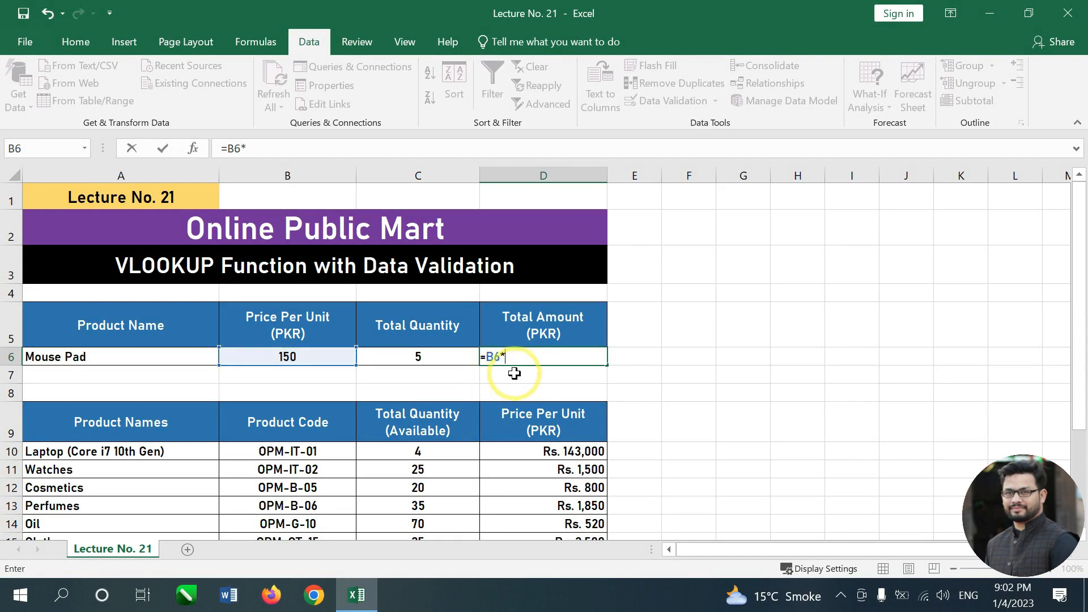
pyautogui.click(430, 360)
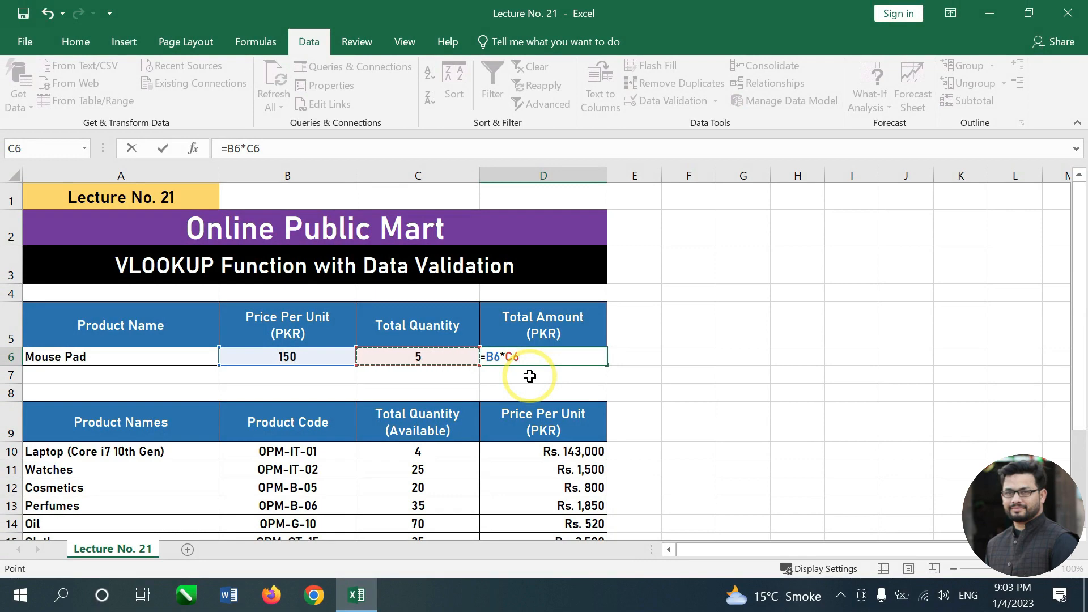
pyautogui.press('Return')
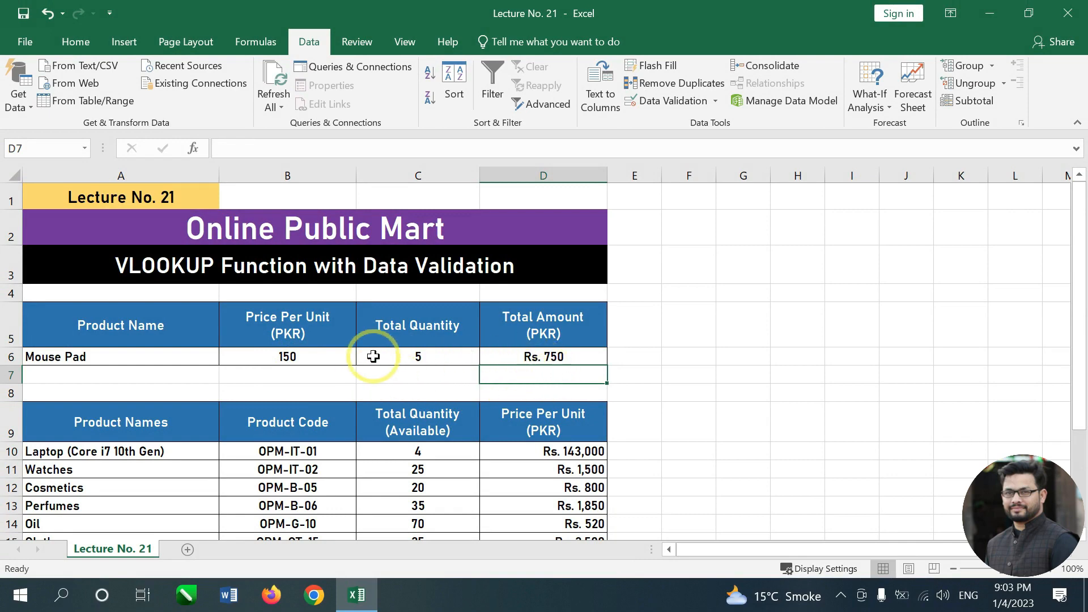
# - Choose Rose Petal Tissues (200s) as the Product Name from the drop-down list in cell A6
pyautogui.click(140, 358)
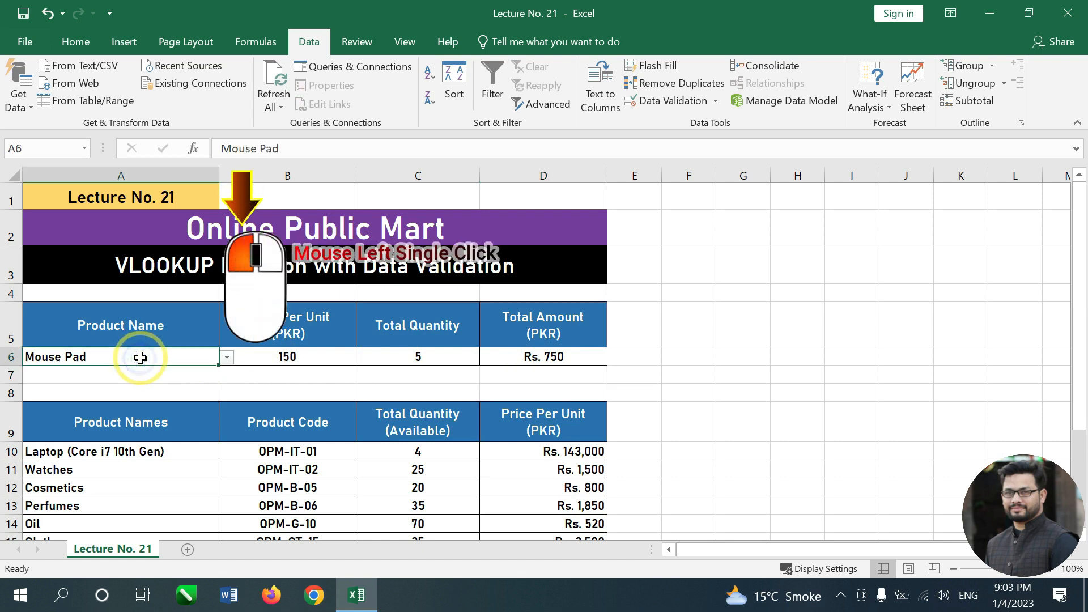
pyautogui.click(226, 357)
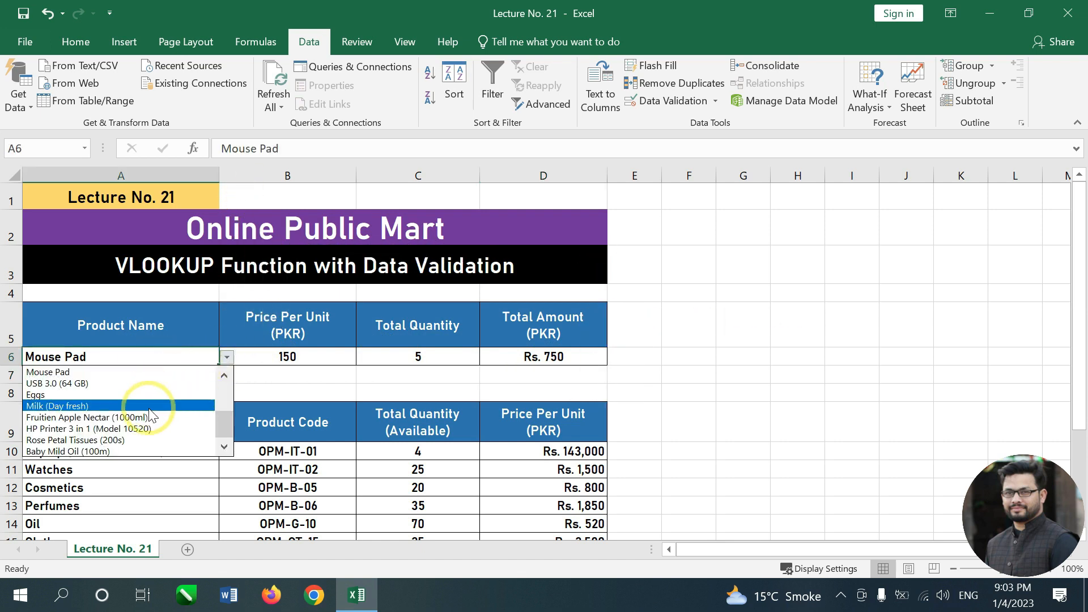
pyautogui.click(138, 445)
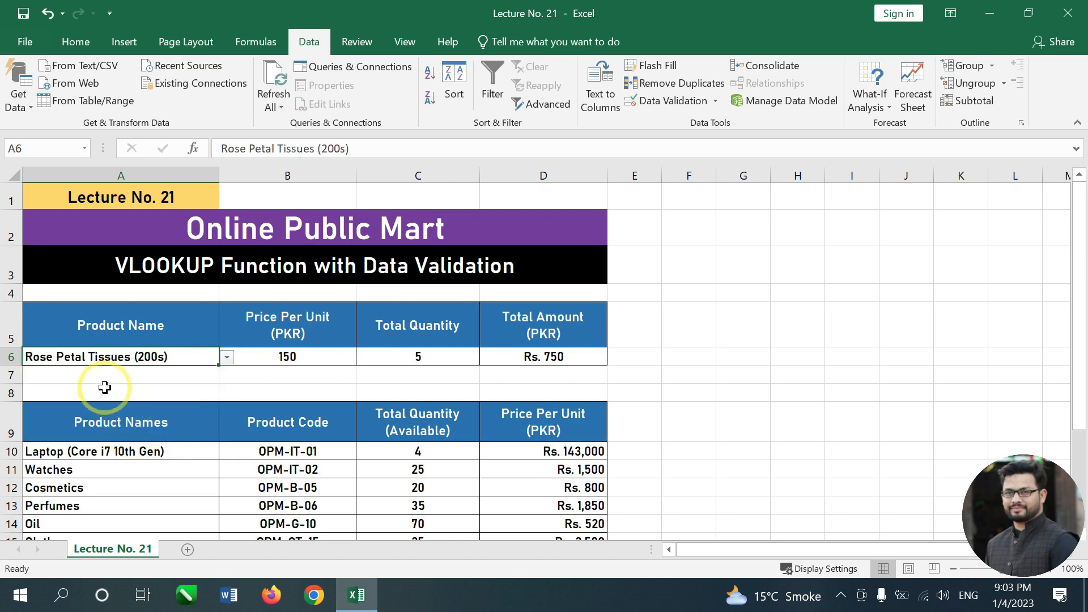
# - Check the looked-up unit price in B6 against the Rose Petal Tissues (200s) row of the product table
pyautogui.press('Right')
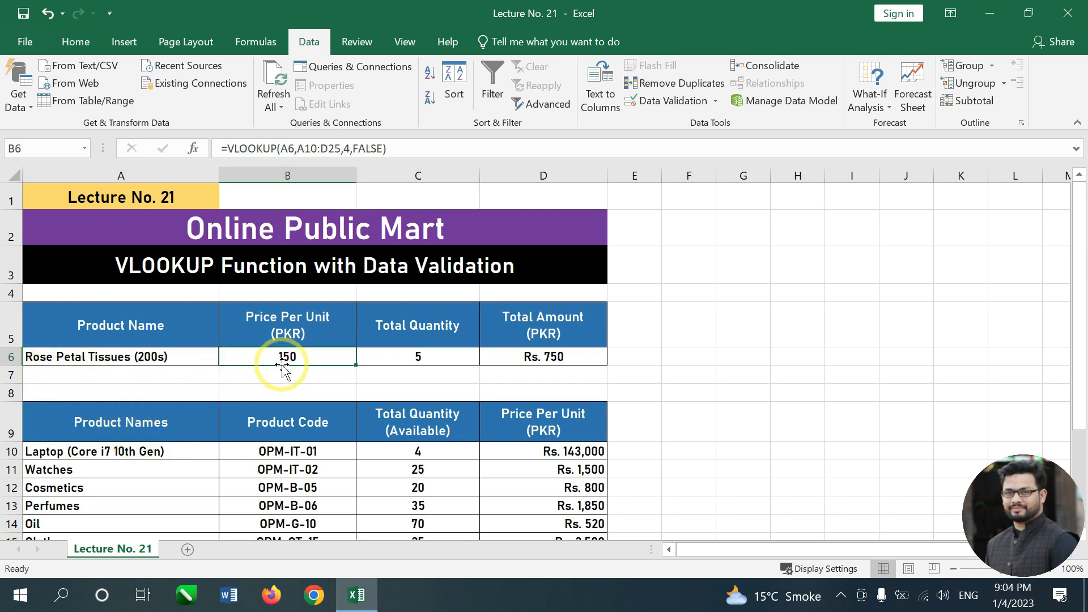
pyautogui.scroll(-3, 284, 363)
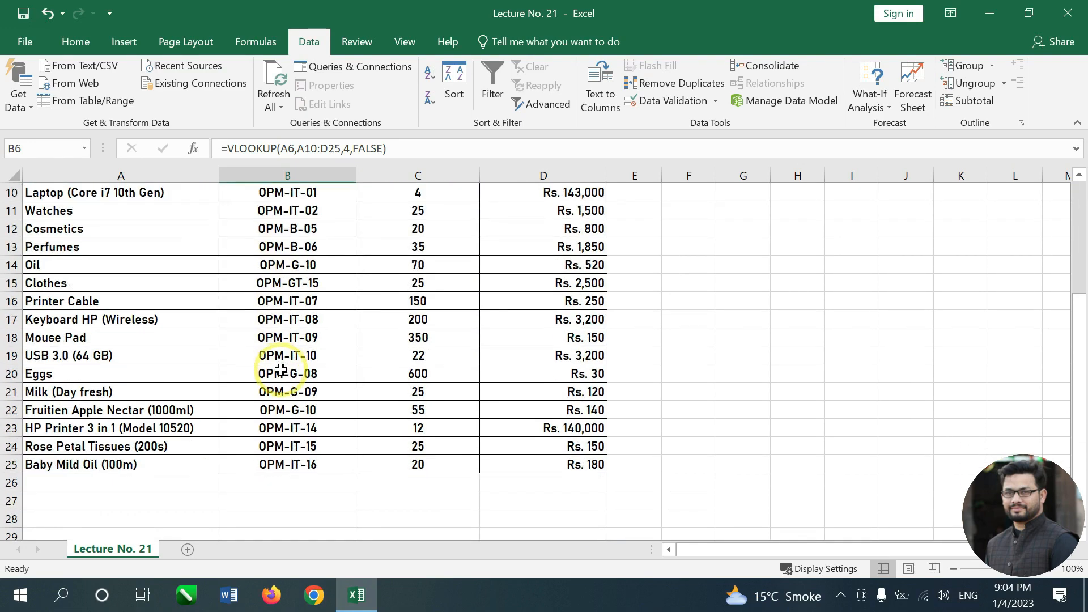
pyautogui.moveTo(102, 448); pyautogui.dragTo(561, 448)
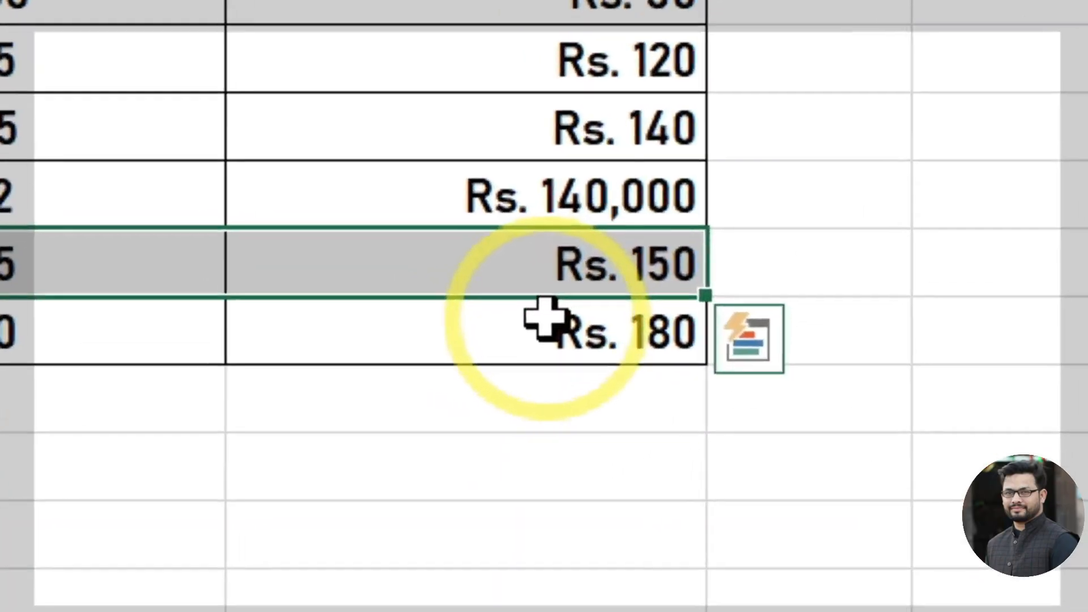
pyautogui.hotkey('ctrl', 'q')
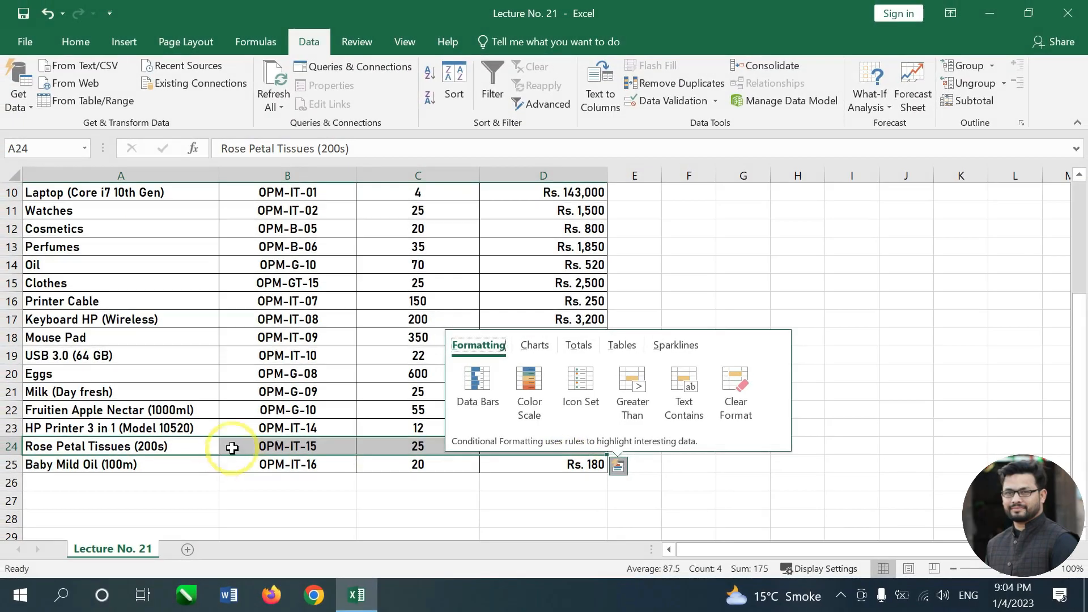
pyautogui.scroll(3, 232, 448)
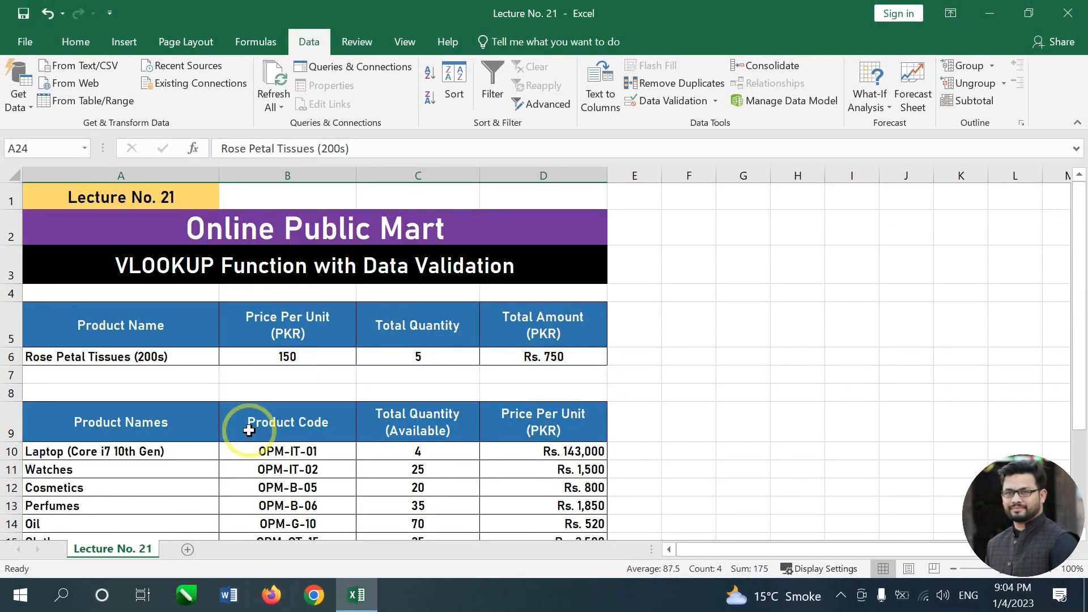
# - Choose Milk (Day fresh) as the Product Name from the drop-down list in cell A6
pyautogui.click(198, 354)
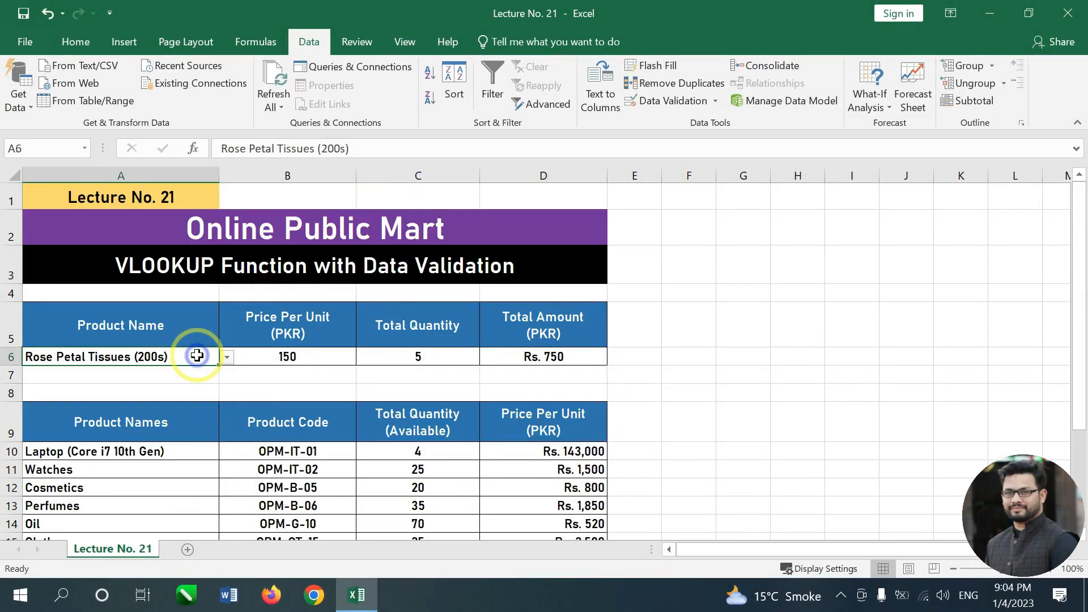
pyautogui.click(226, 358)
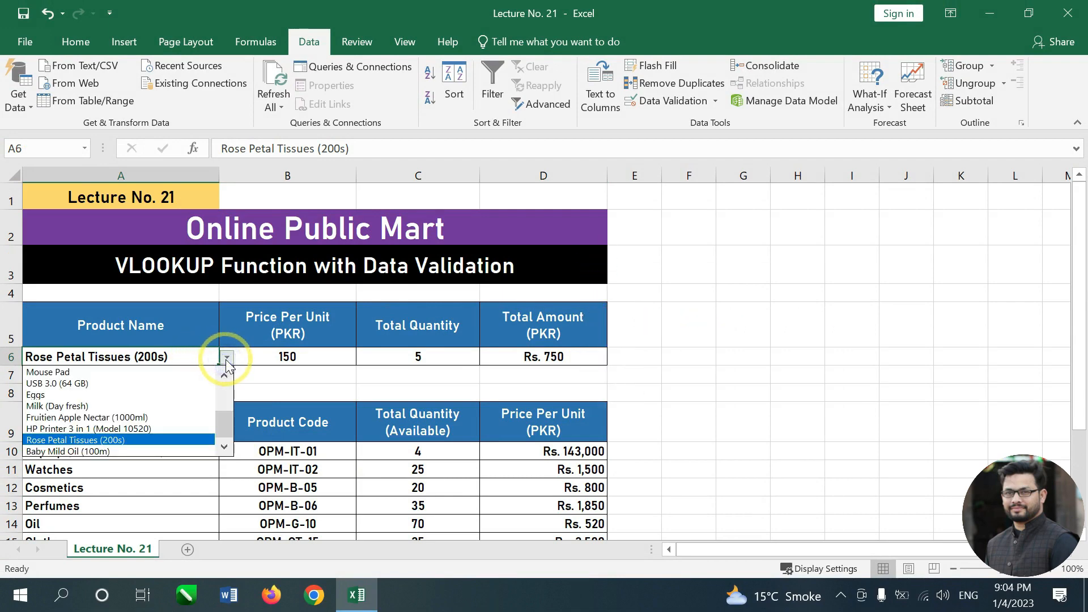
pyautogui.click(171, 400)
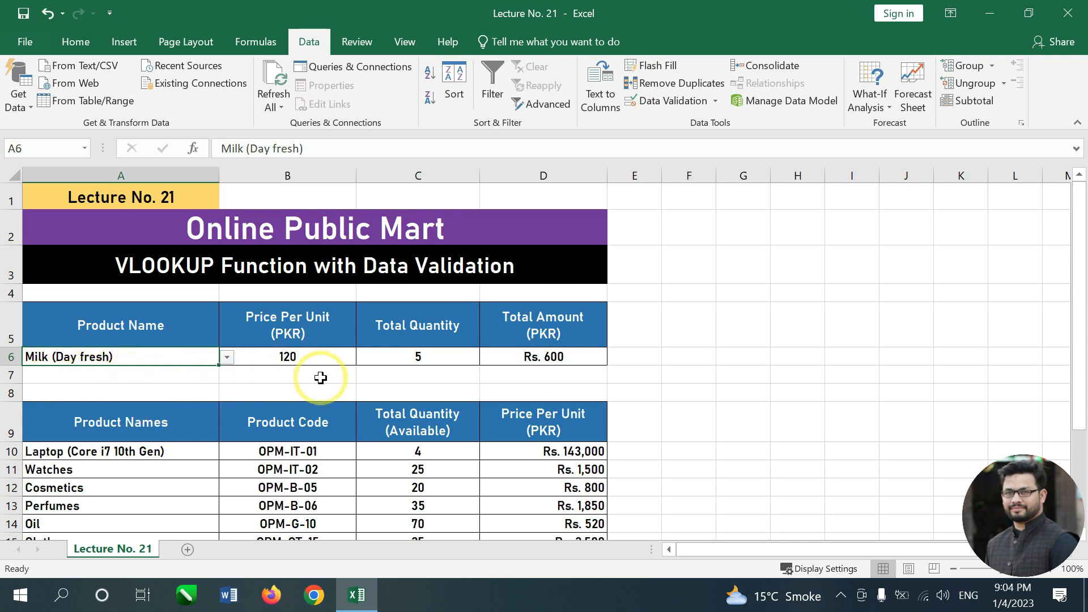
# - Compare the looked-up unit price with the Milk (Day fresh) row of the product table
pyautogui.scroll(-2, 323, 379)
pyautogui.scroll(-1, 323, 380)
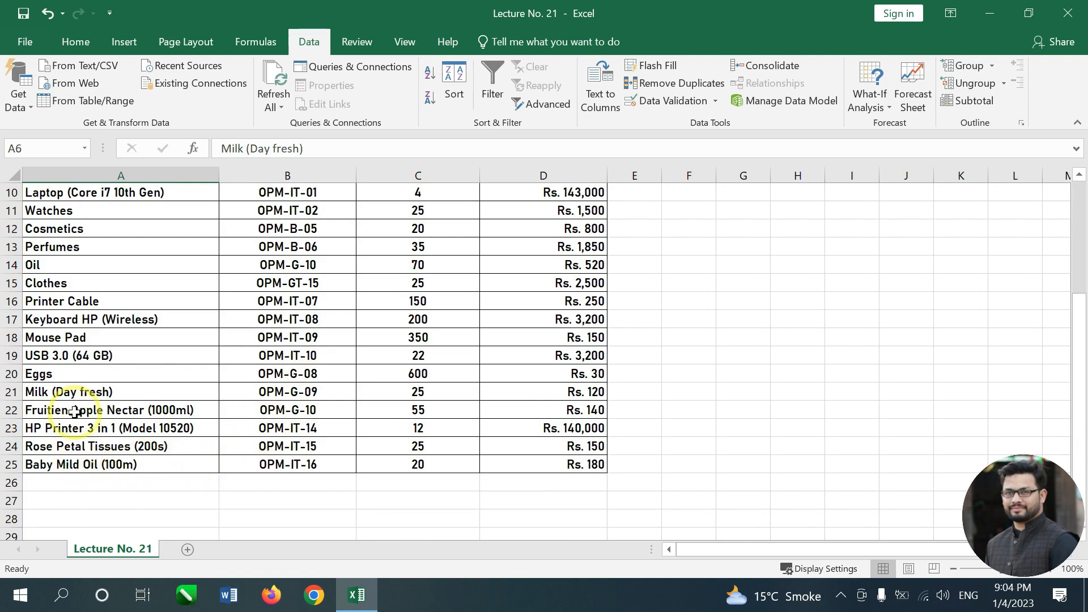
pyautogui.moveTo(85, 391); pyautogui.dragTo(604, 398)
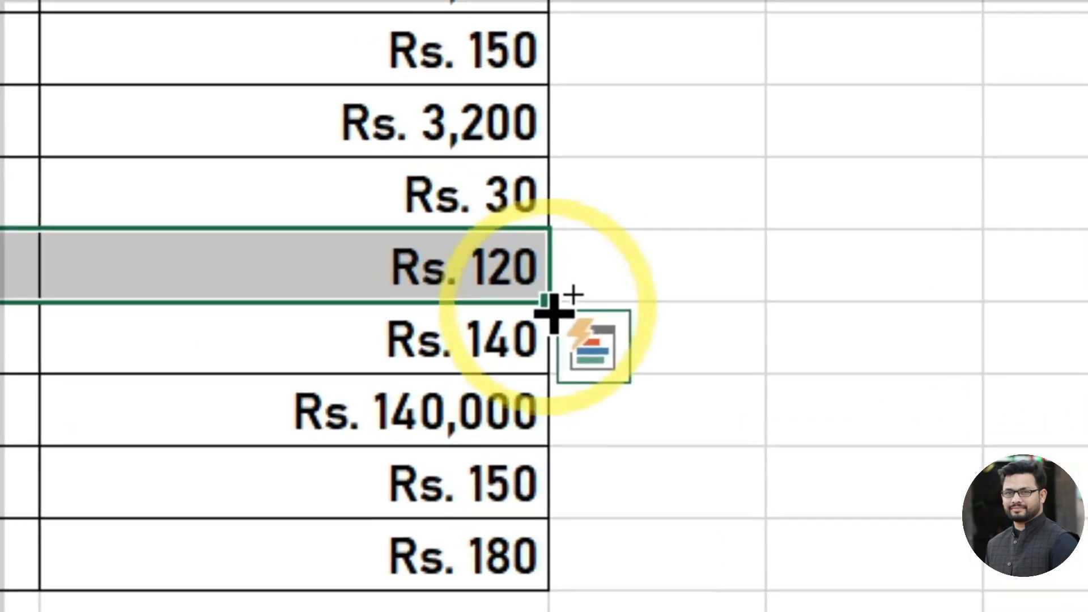
pyautogui.scroll(3, 510, 454)
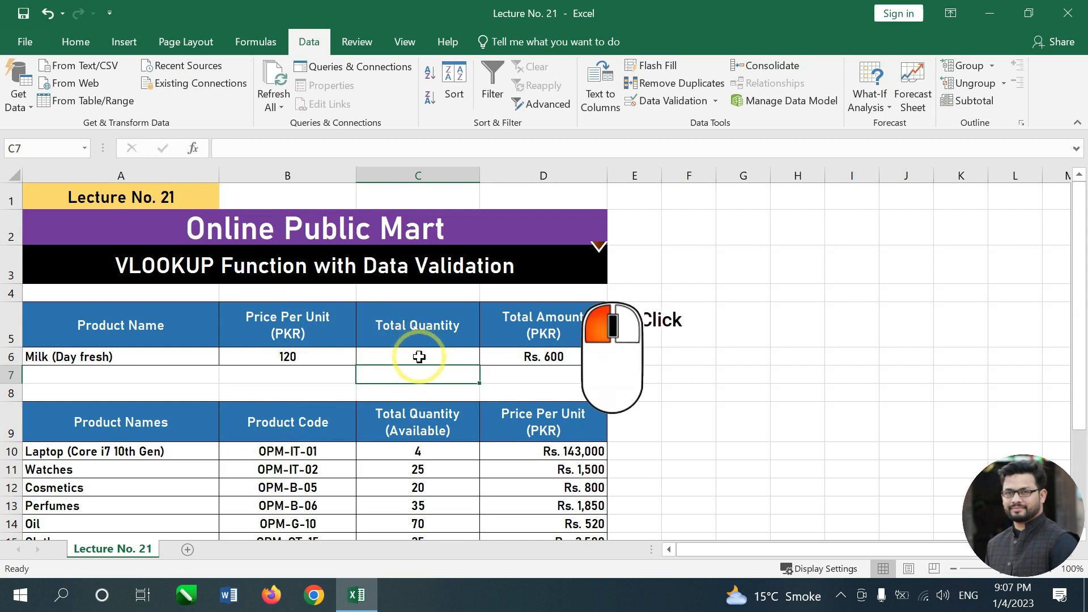
# - Set the Total Quantity in cell C6 to 3
pyautogui.click(419, 357)
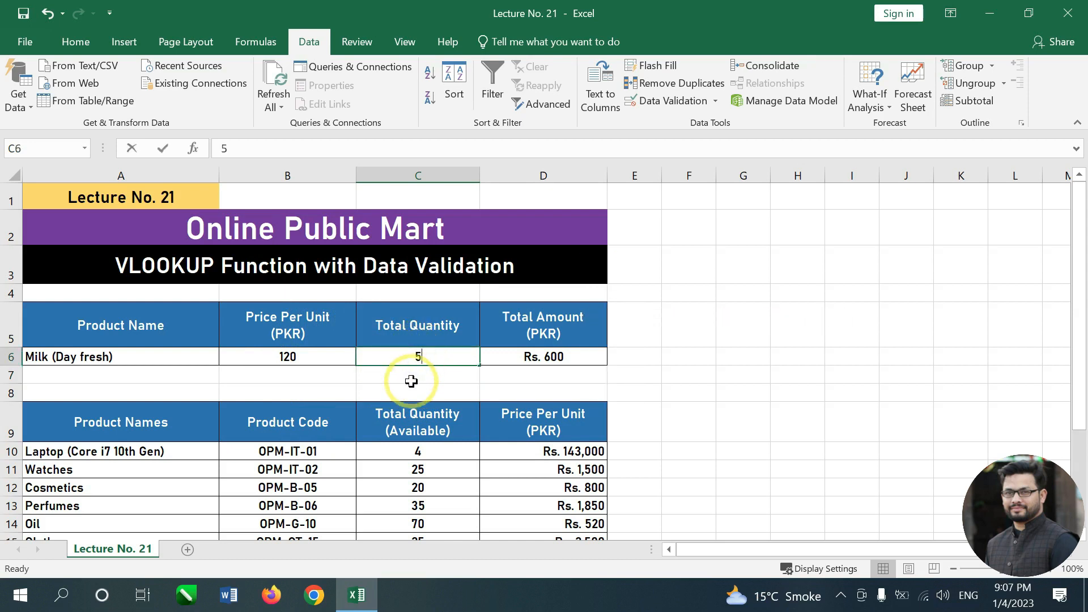
pyautogui.write('3')
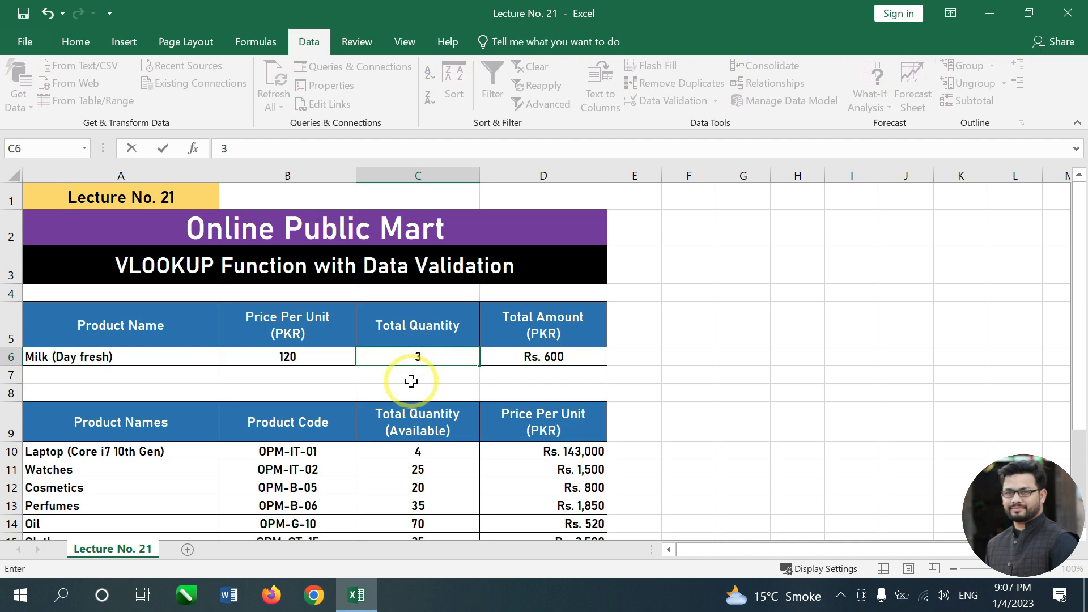
pyautogui.press('Return')
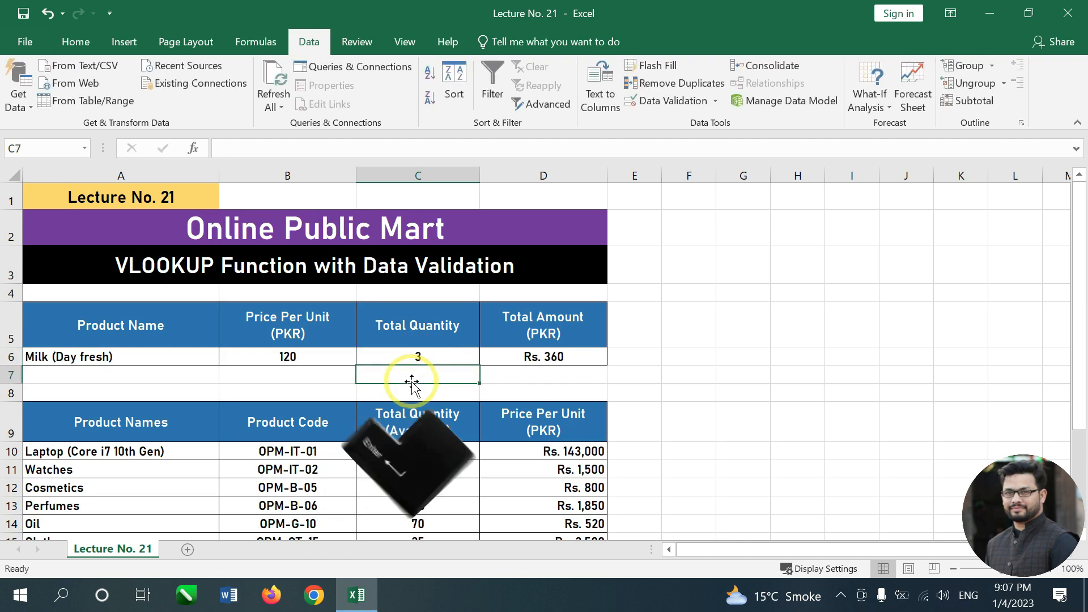